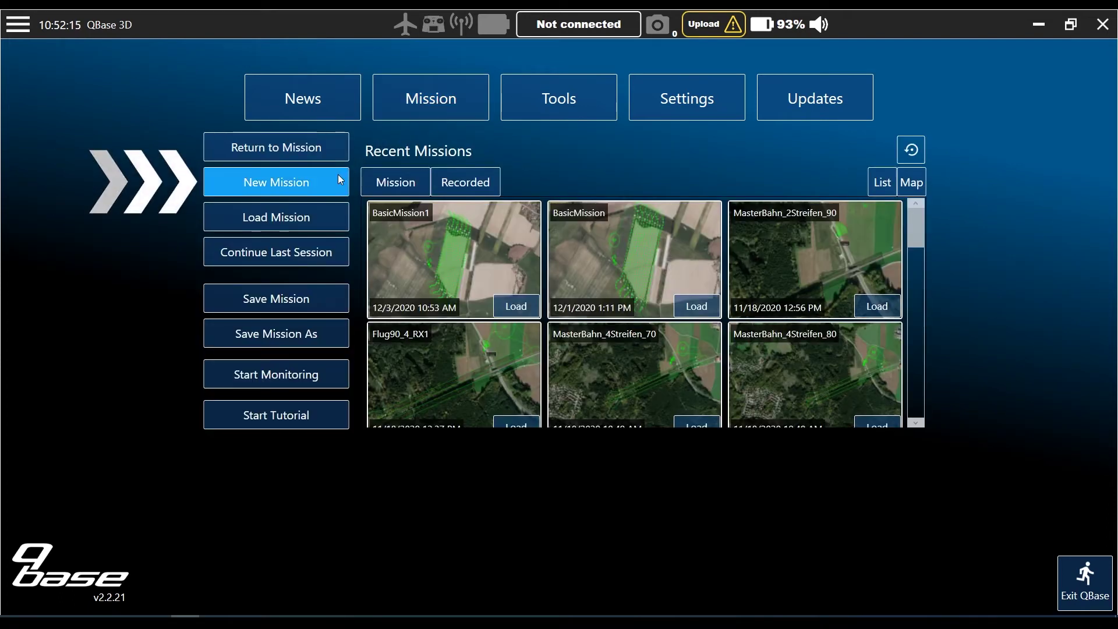
Step: Create a new, empty mission showing the satellite map with 0.0 ha total area
click(338, 174)
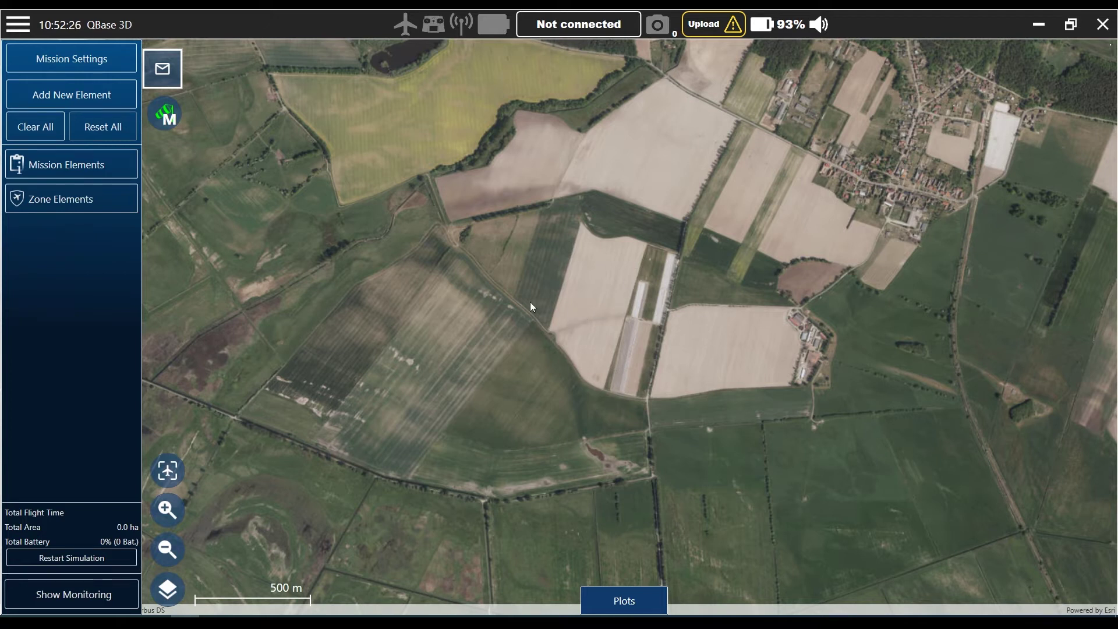
Step: Zoom in to a 50 m scale over the dirt road, then bring up the aircraft and payload settings
scroll(533, 312, up, 3)
scroll(541, 323, up, 2)
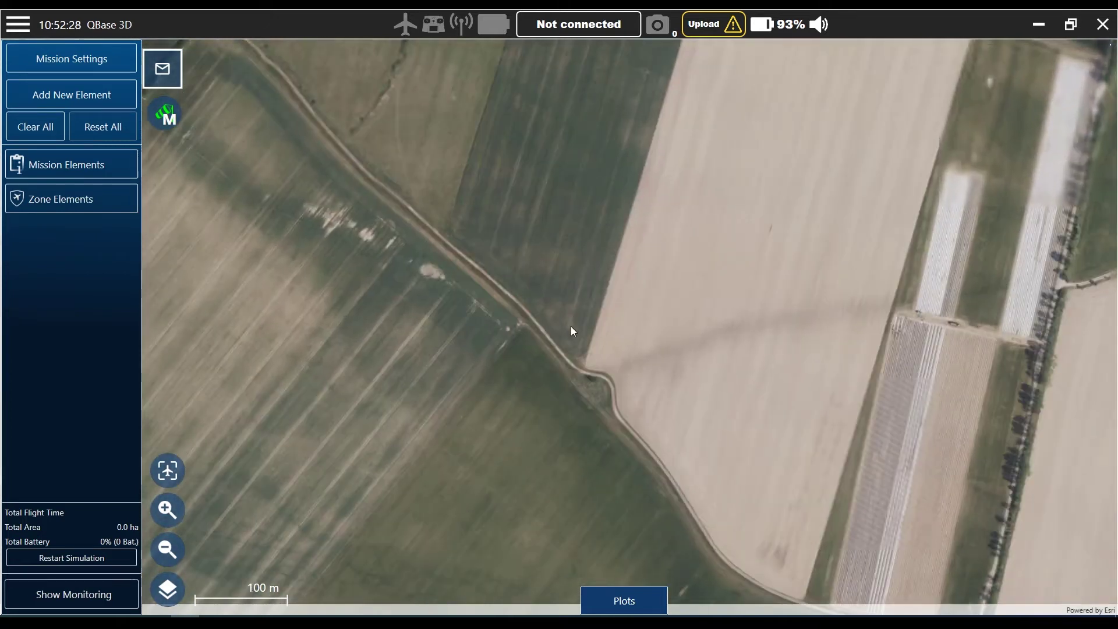
scroll(487, 278, up, 2)
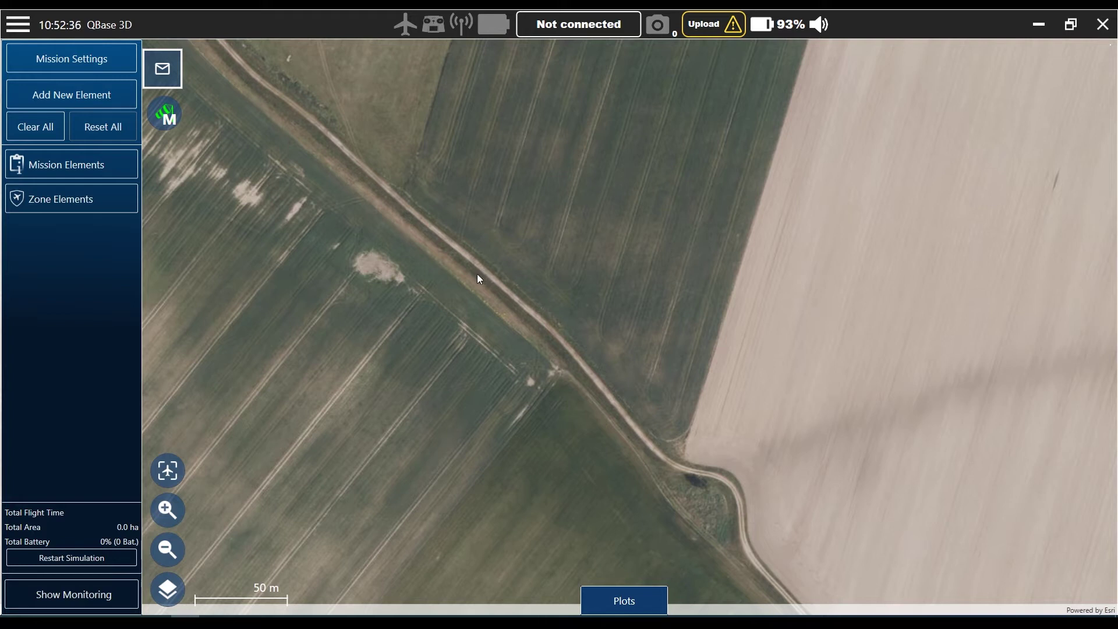
click(105, 60)
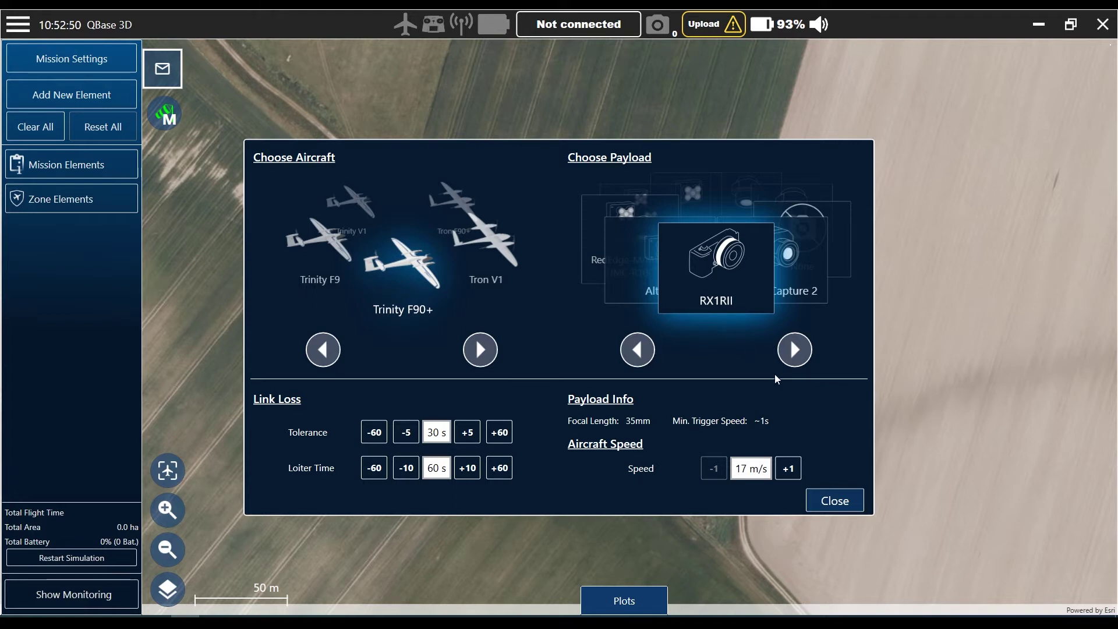
click(828, 499)
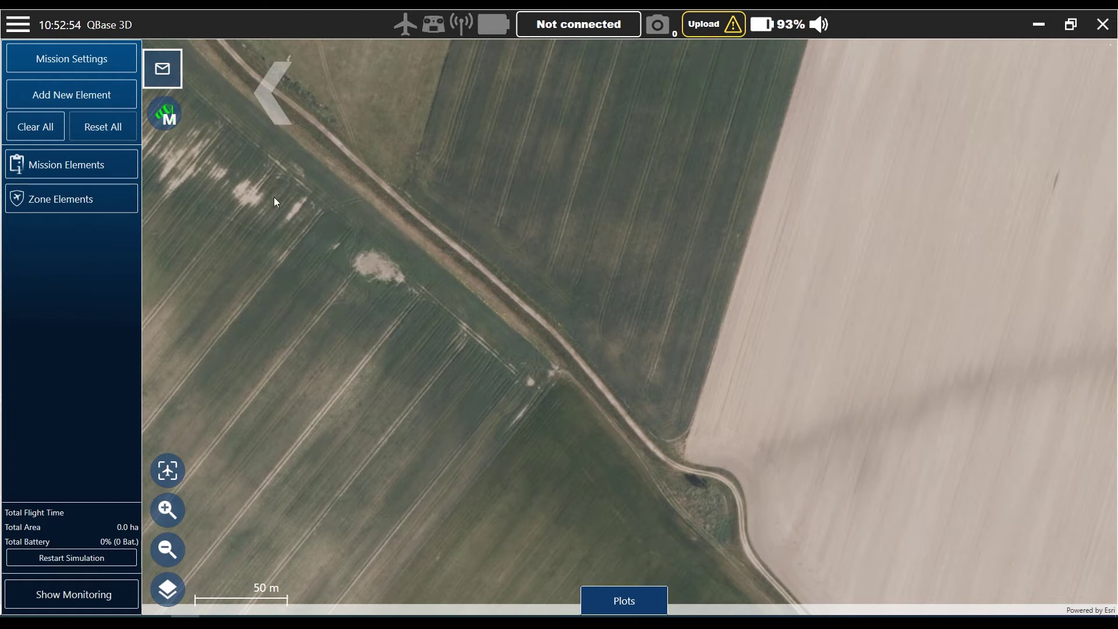
click(114, 96)
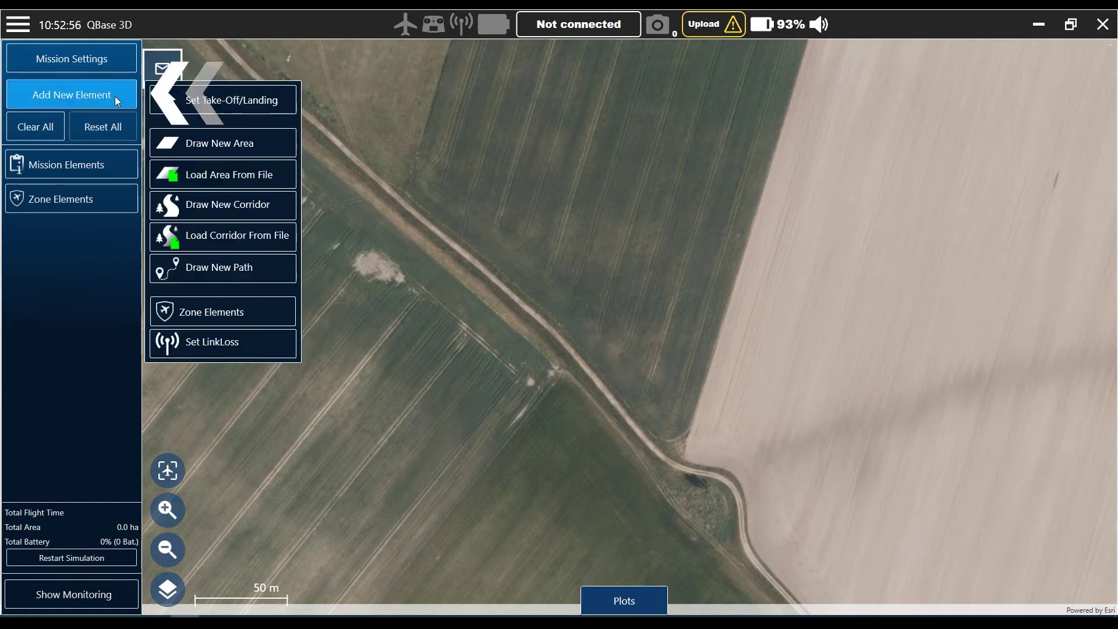
Step: Place the take-off/landing point on the dirt road, adding transit, retransition and landing elements
click(239, 110)
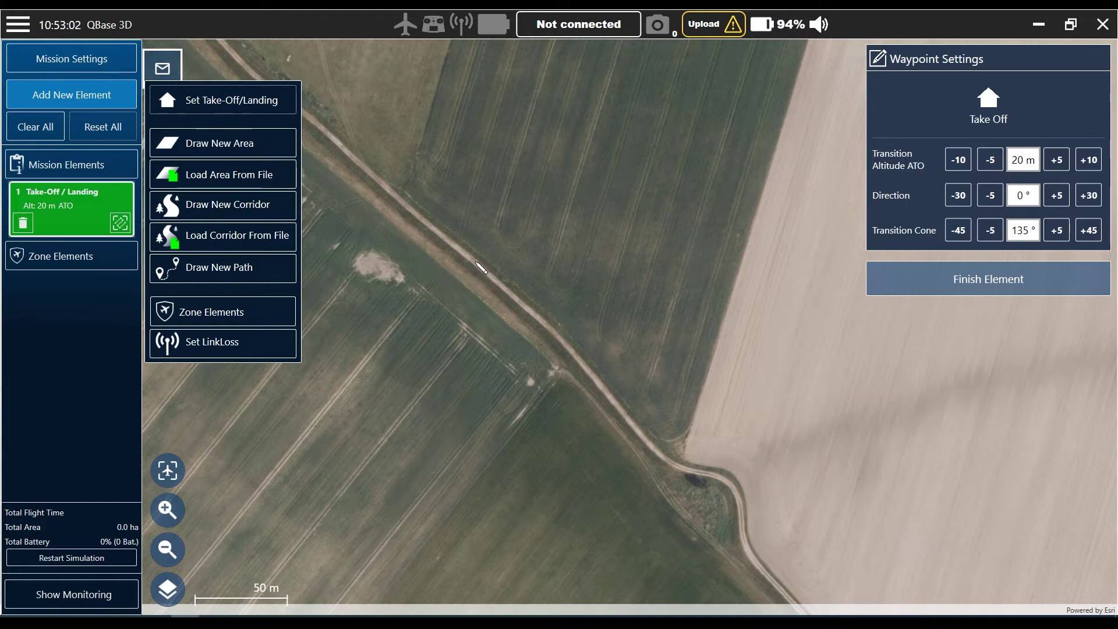
click(475, 261)
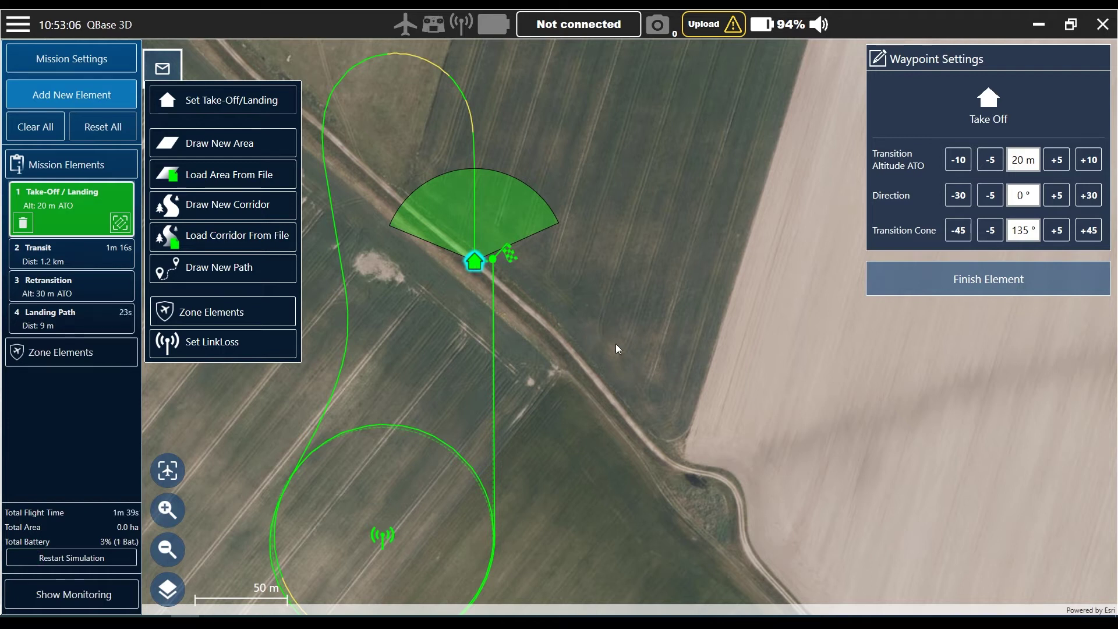
scroll(604, 348, down, 2)
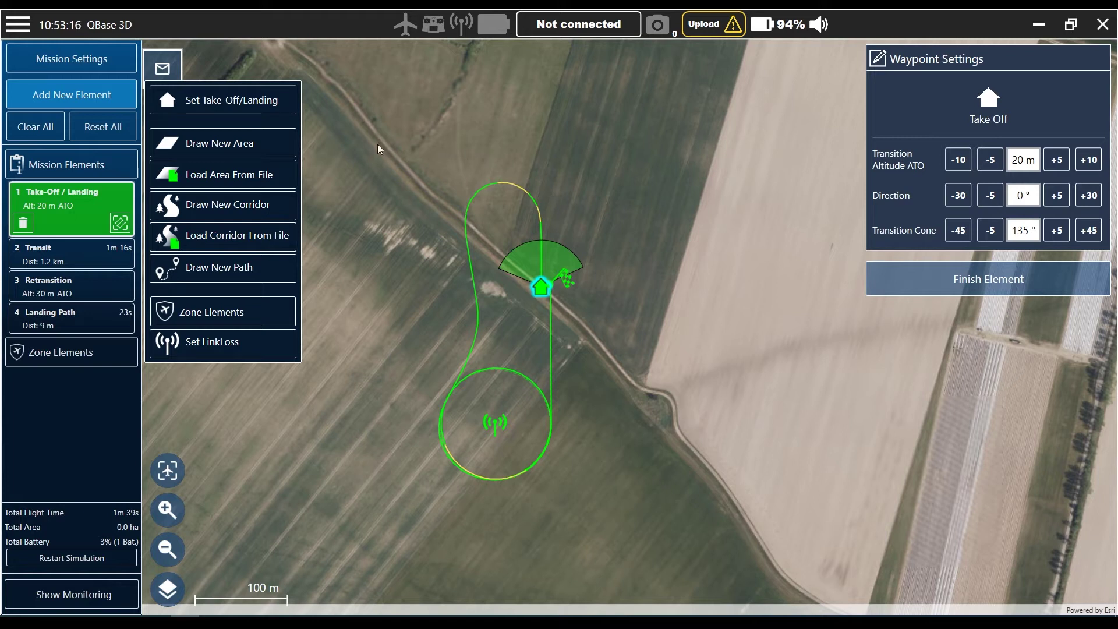
click(119, 97)
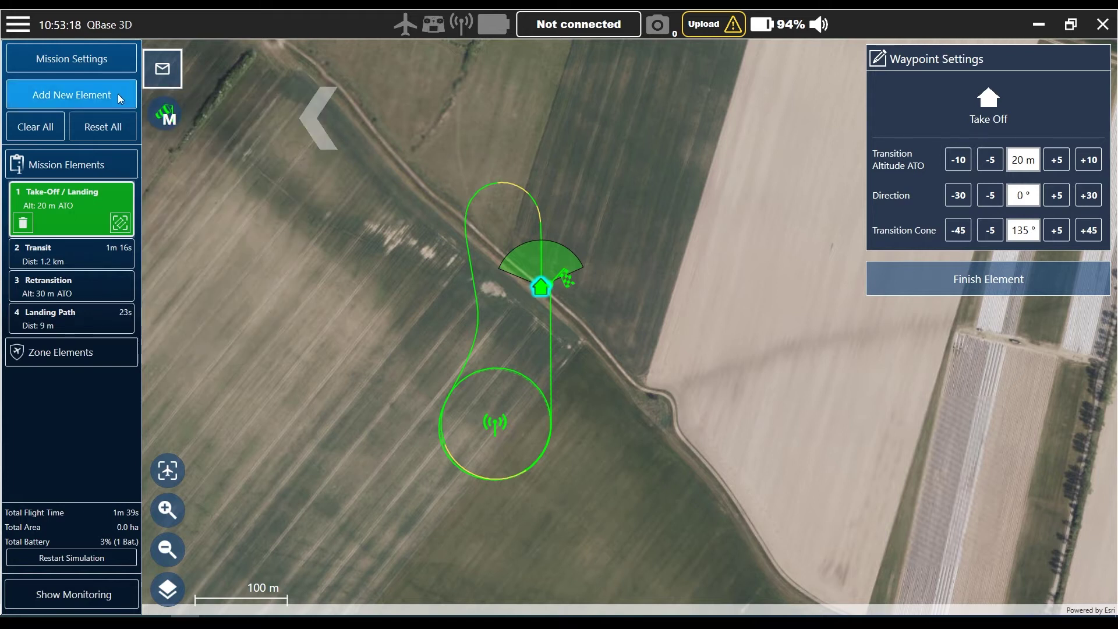
Step: Check the wind direction, then rotate the take-off direction to 150°
click(174, 119)
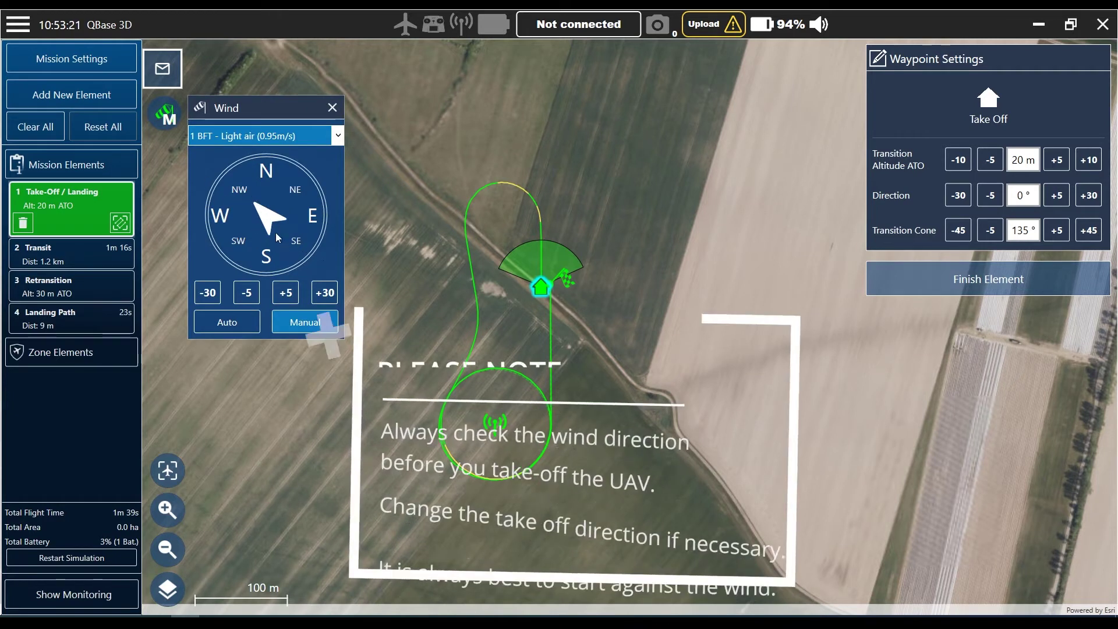
click(173, 120)
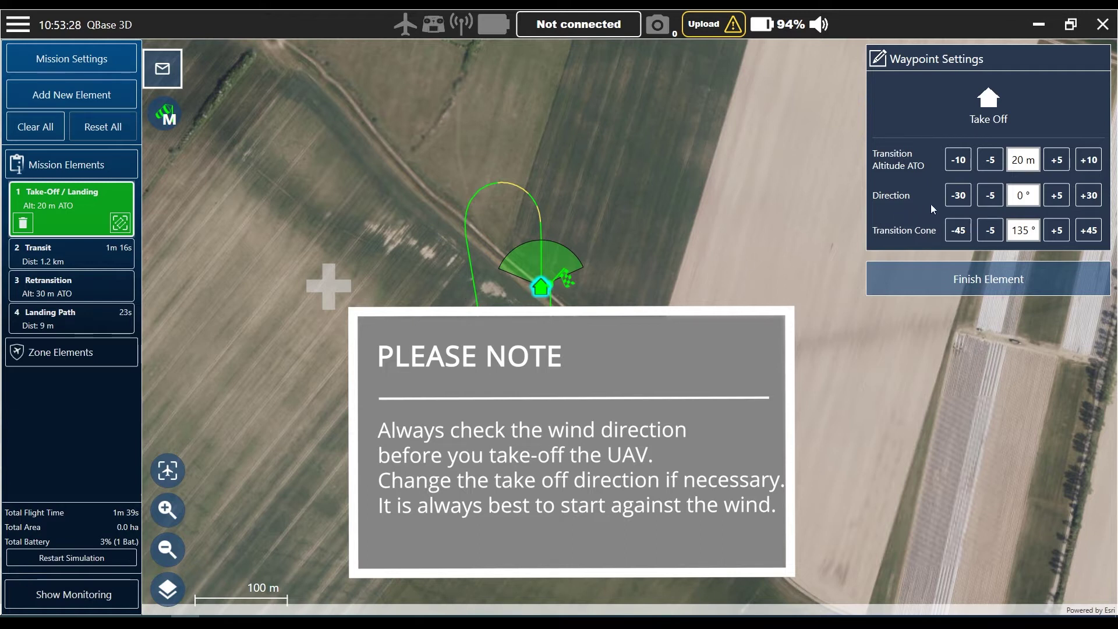
click(1096, 200)
click(1097, 199)
click(1097, 200)
click(1097, 200)
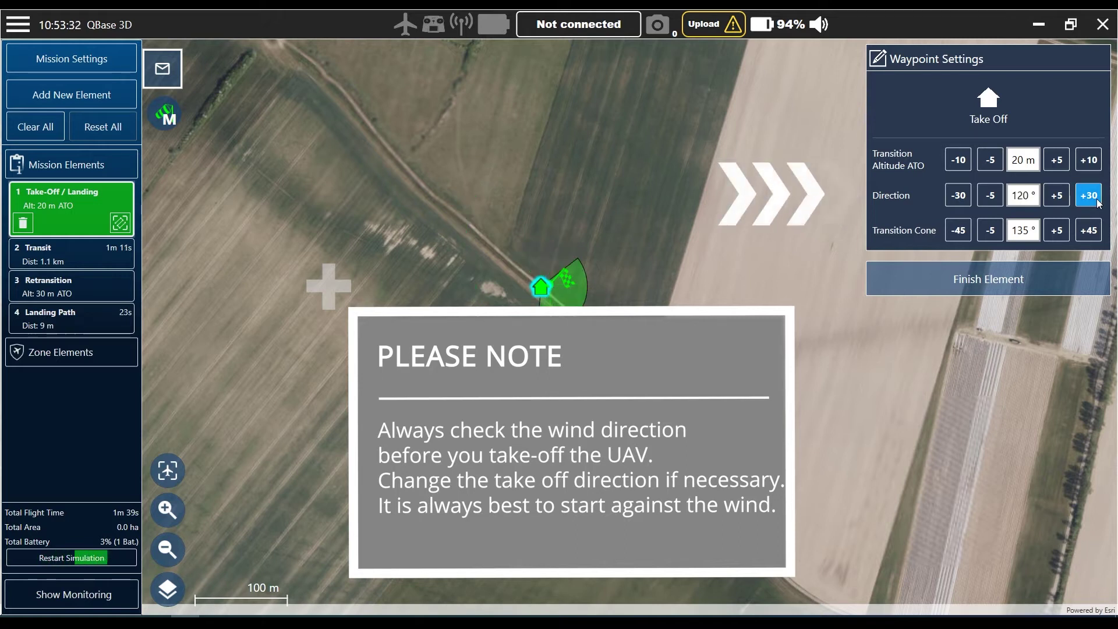
click(1096, 200)
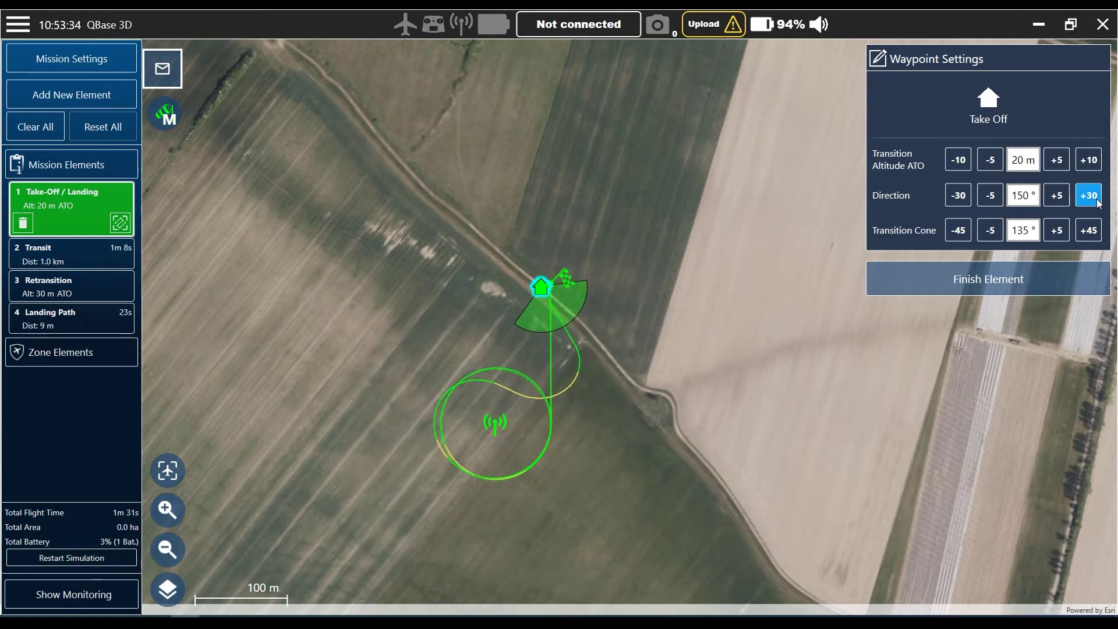
Step: Narrow the take-off transition cone to 85°
click(958, 231)
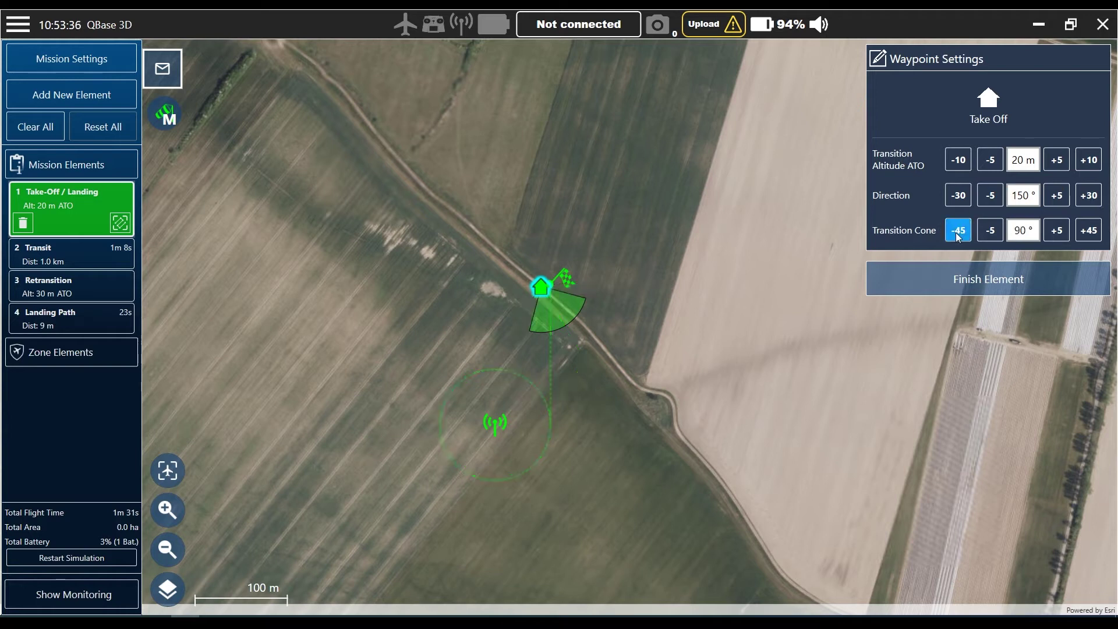
click(989, 233)
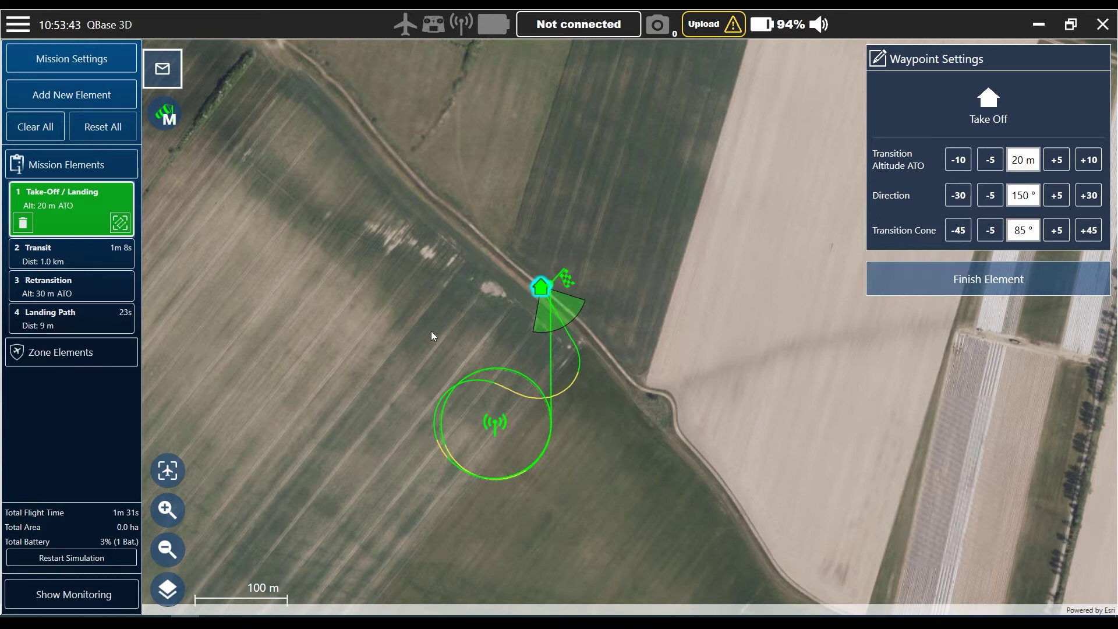
click(93, 282)
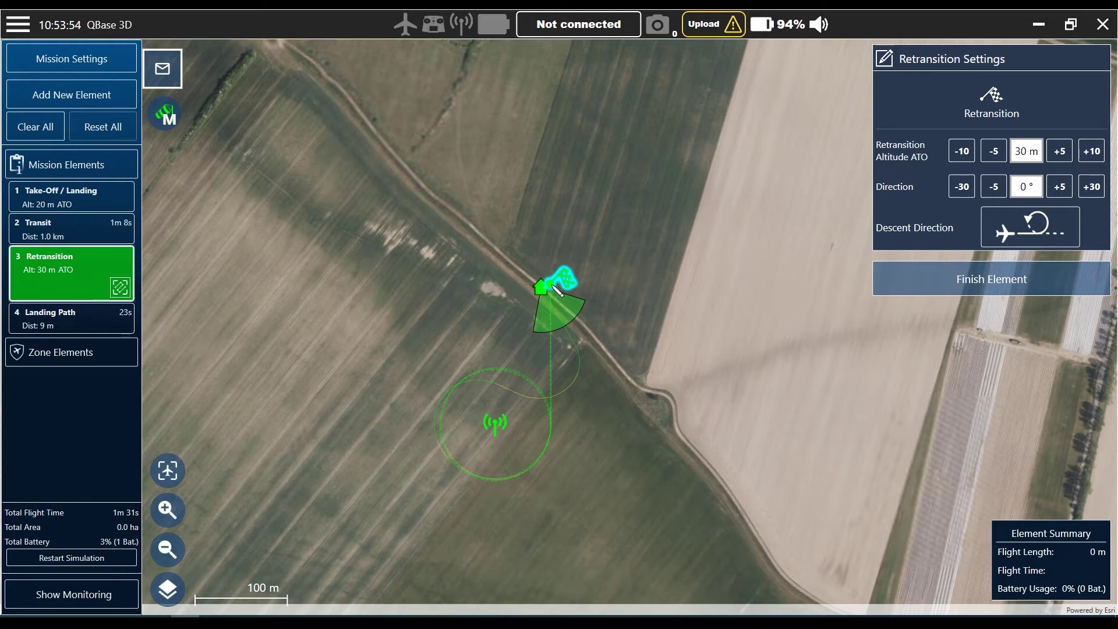
Step: Move the retransition point beside the take-off spot, set its direction to 165°, and finish it
mouse_move(557, 289)
mouse_down()
mouse_move(511, 274)
mouse_move(530, 268)
mouse_up()
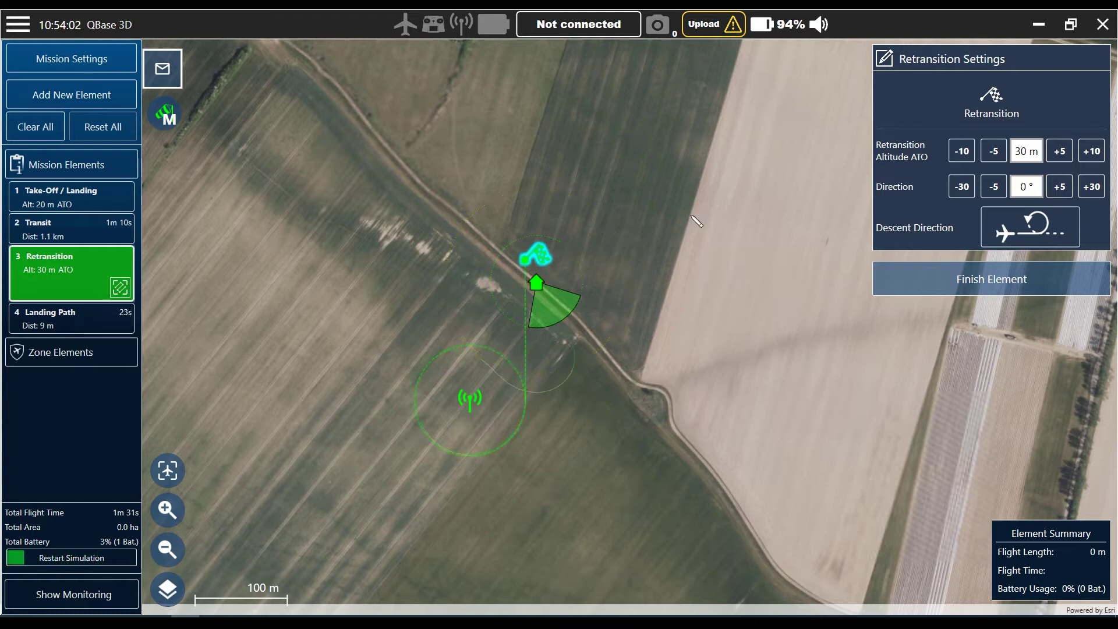
click(1091, 186)
click(1091, 186)
click(1091, 186)
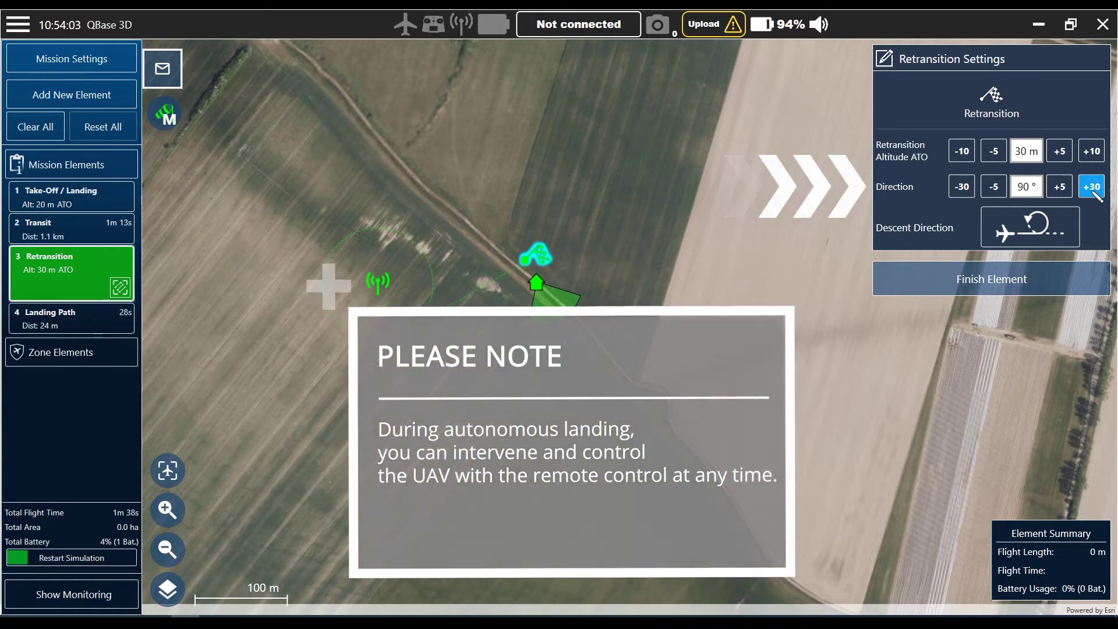
click(1091, 187)
click(1091, 187)
click(1058, 187)
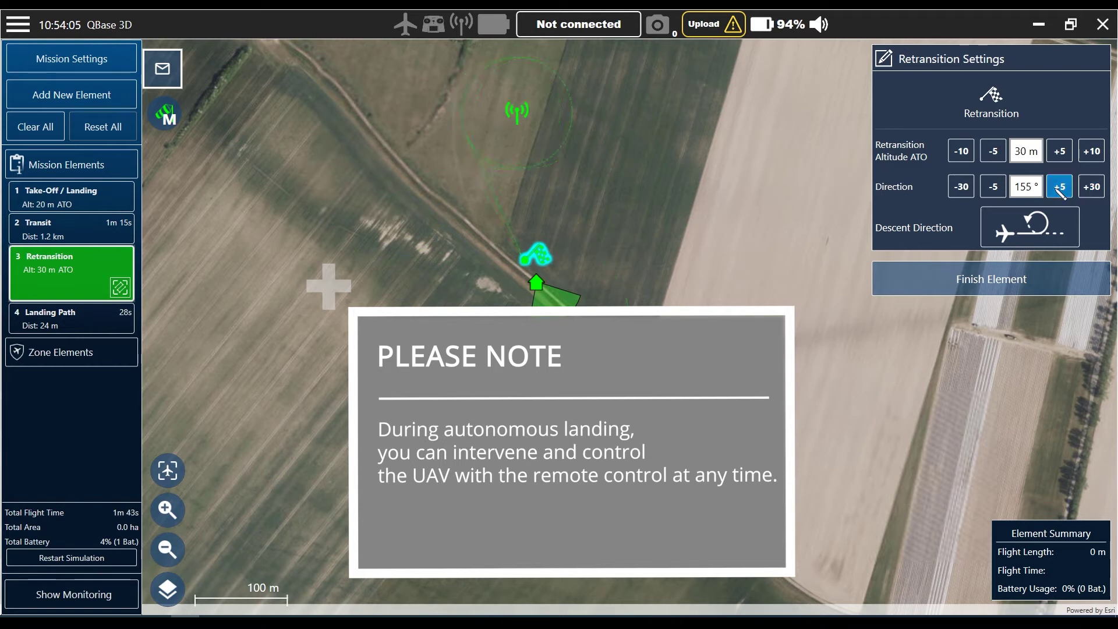
click(1059, 186)
click(1059, 186)
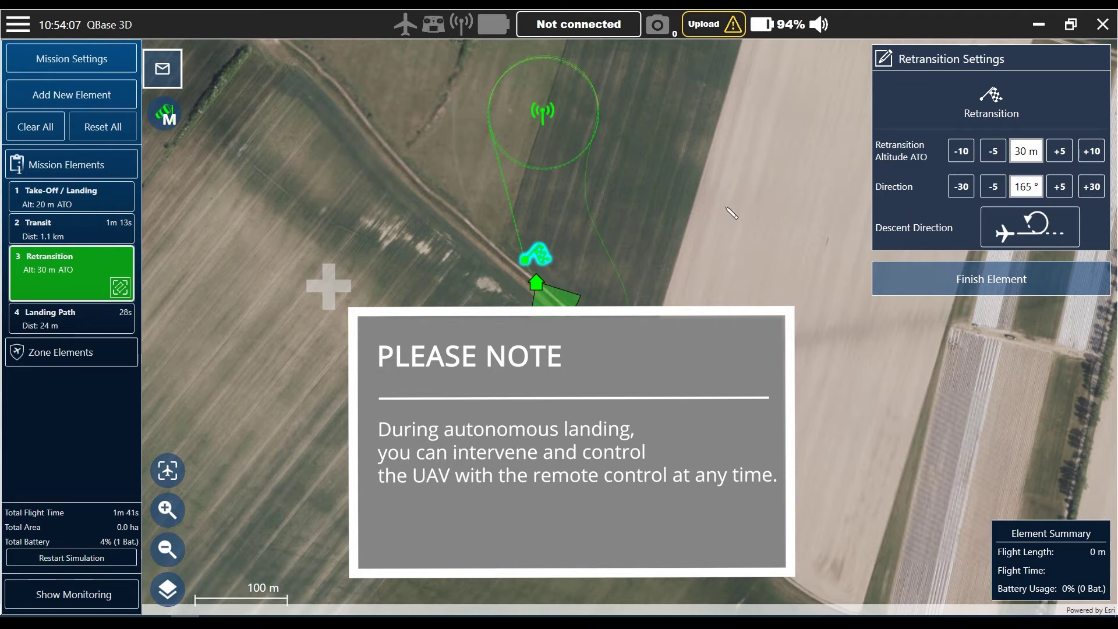
drag(698, 213, 702, 294)
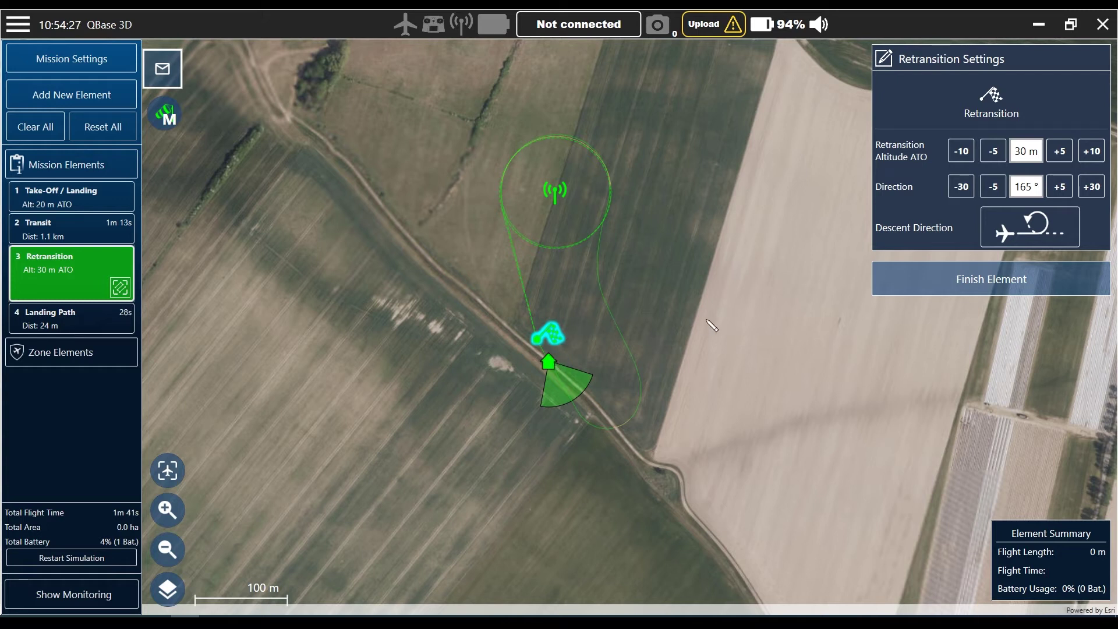
click(994, 283)
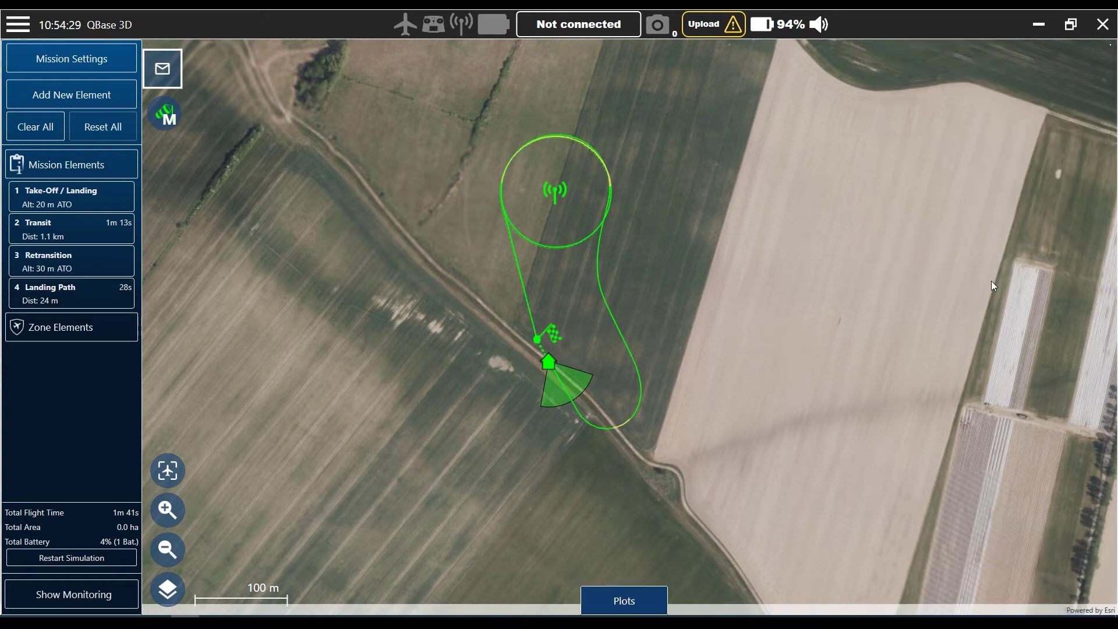
Step: Pan the map to the field and start a new survey area element
drag(931, 361, 672, 340)
scroll(755, 350, down, 1)
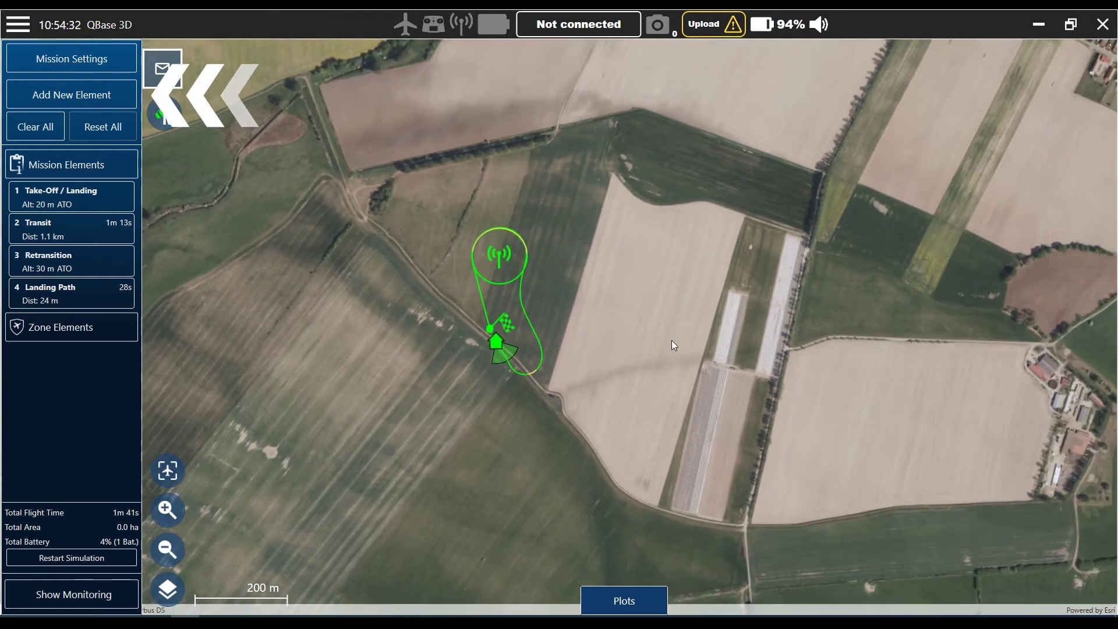
click(122, 99)
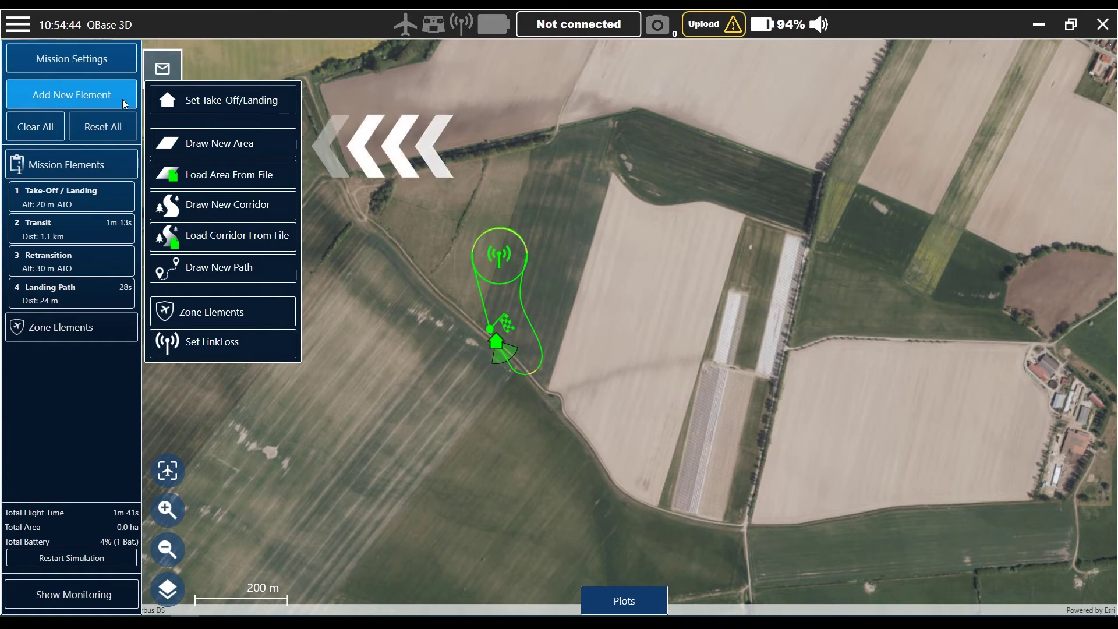
click(279, 148)
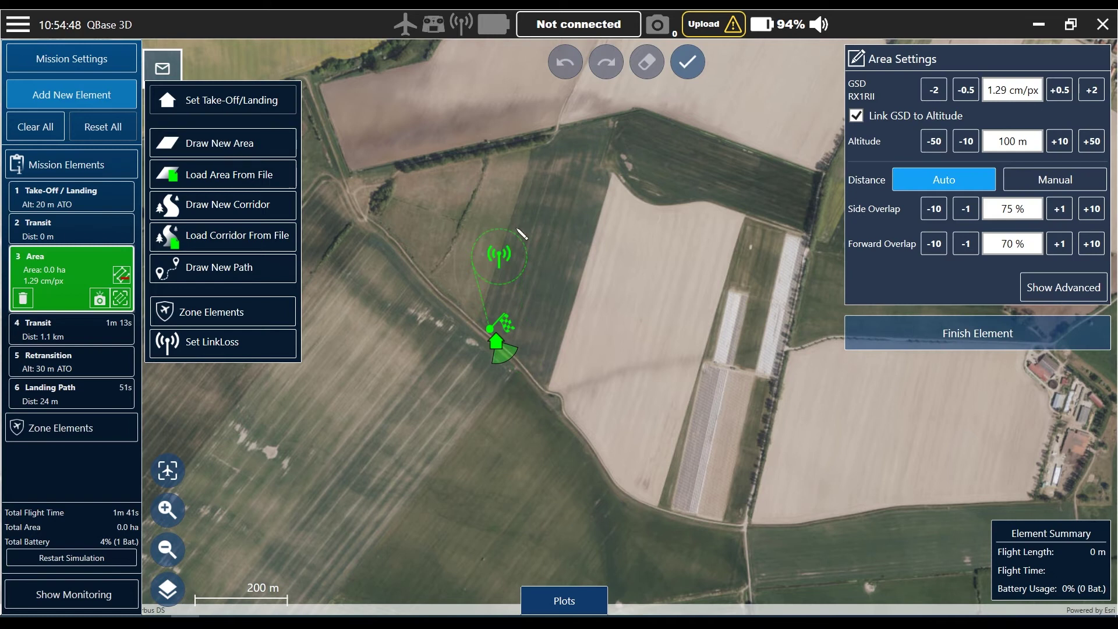
Step: Outline the field with corner vertices, including an extra lower-edge vertex, forming an 18.7 ha area
click(543, 388)
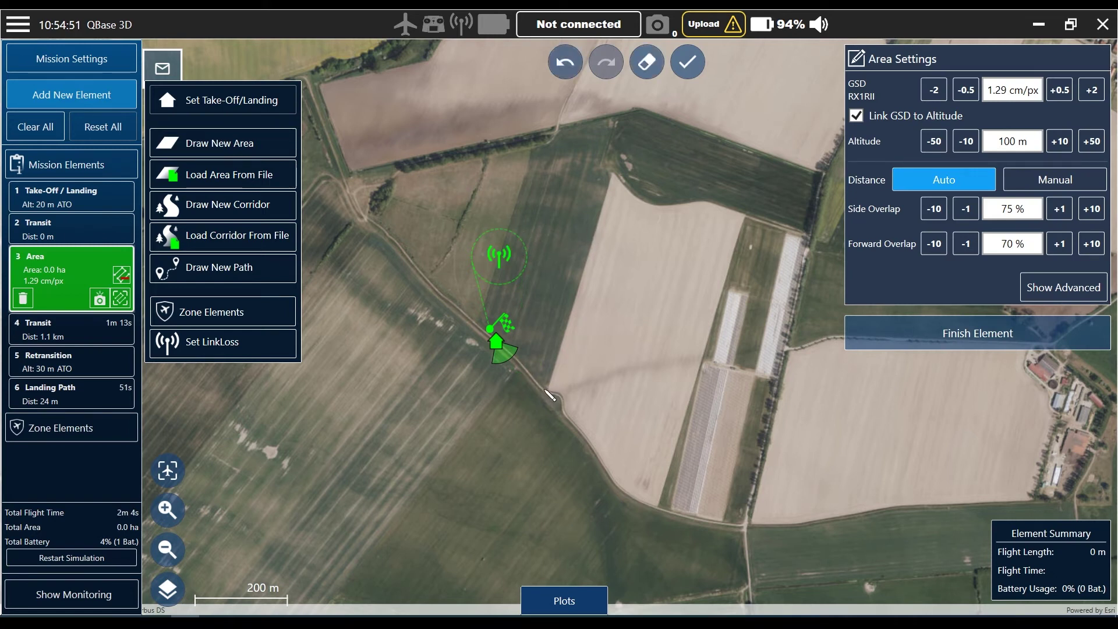
click(611, 170)
click(743, 214)
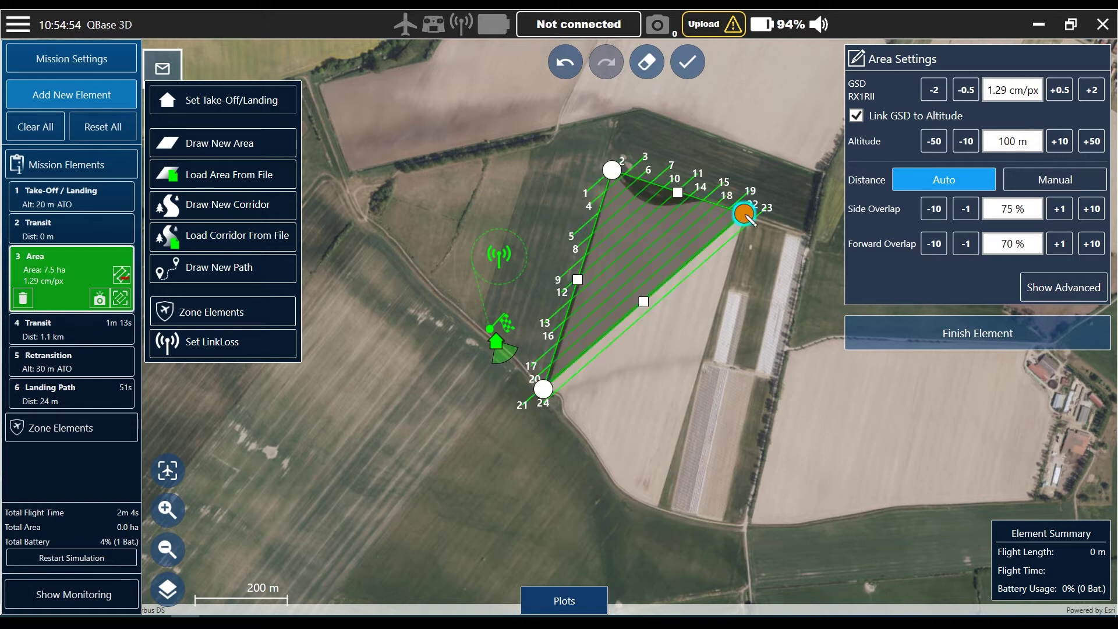
click(659, 507)
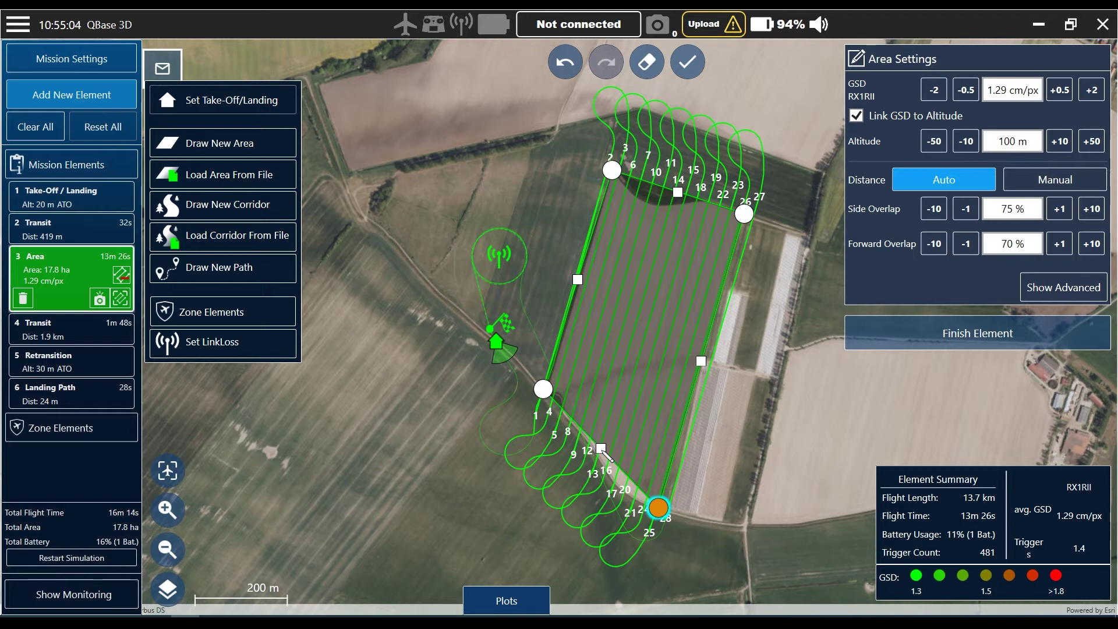
click(604, 458)
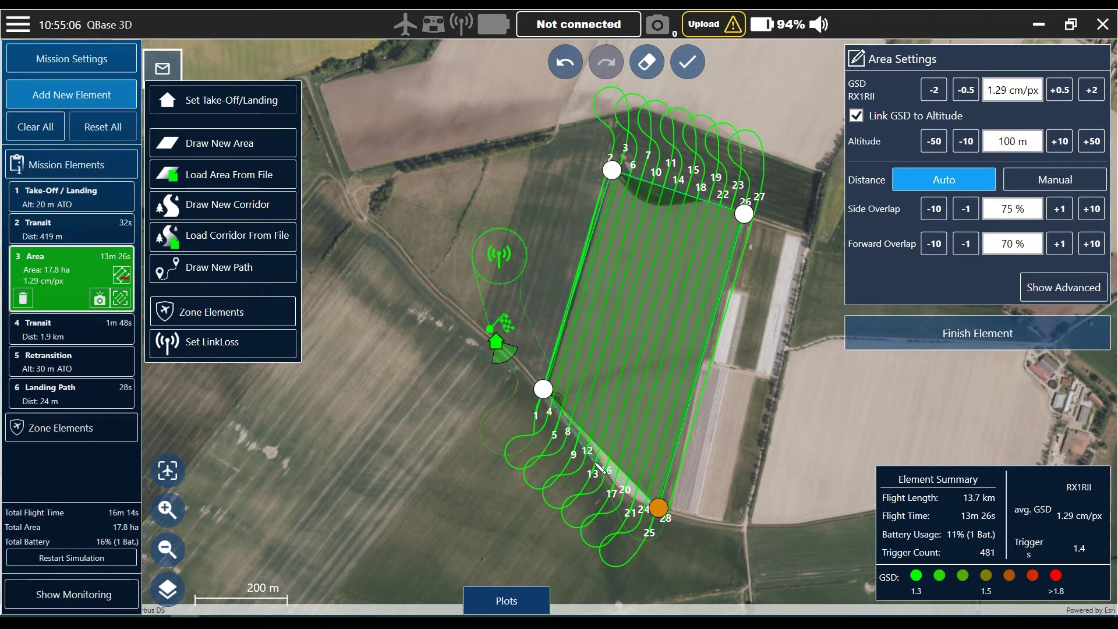
click(590, 466)
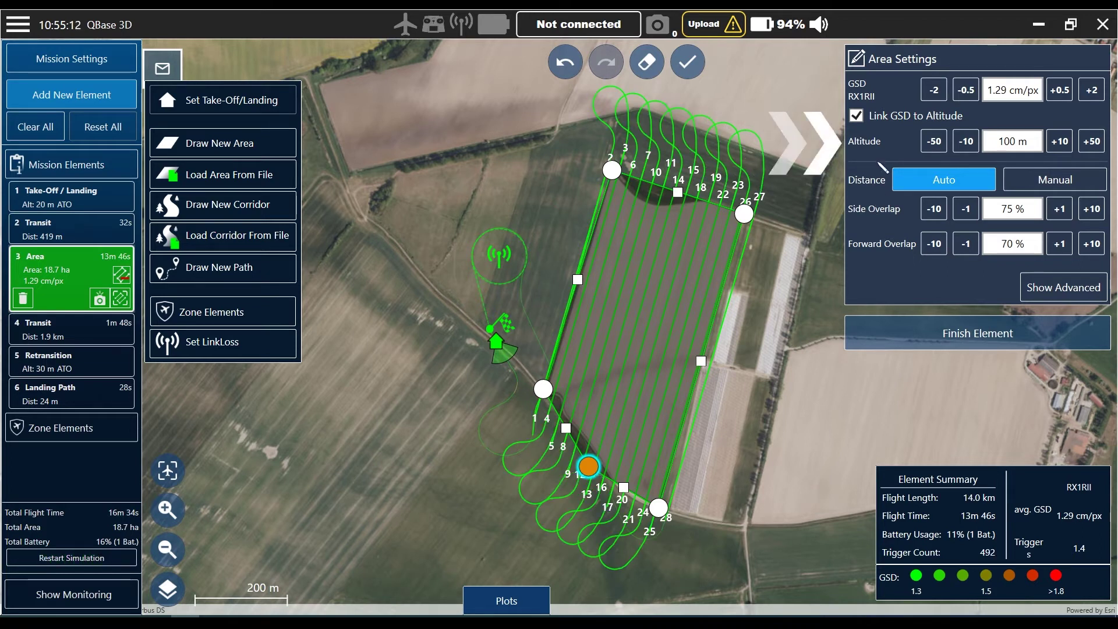
click(1059, 141)
click(1060, 141)
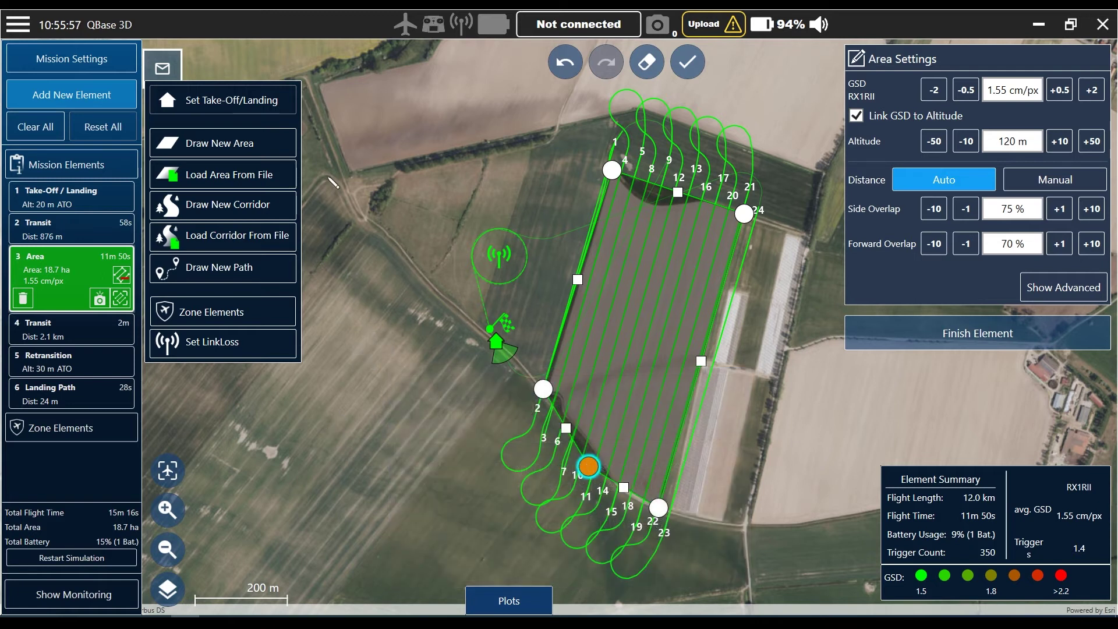
Step: Close the element menu, leaving the 120 m survey at 350 triggers and 11m 50s
click(129, 96)
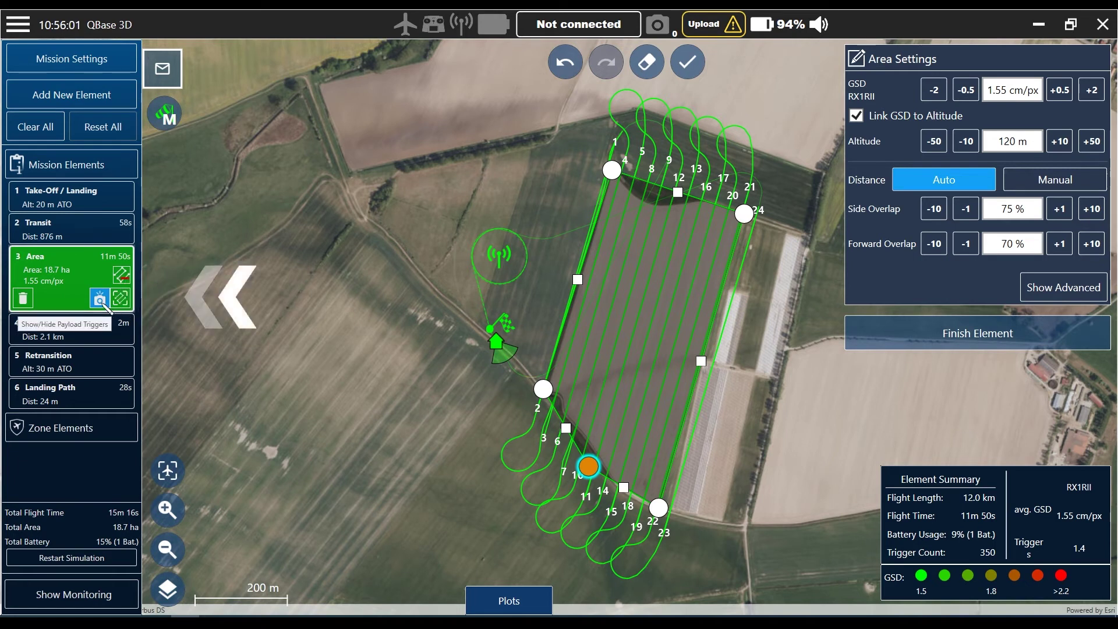
Step: Show the Area element's camera trigger points and zoom the map around the survey flight lines
click(102, 302)
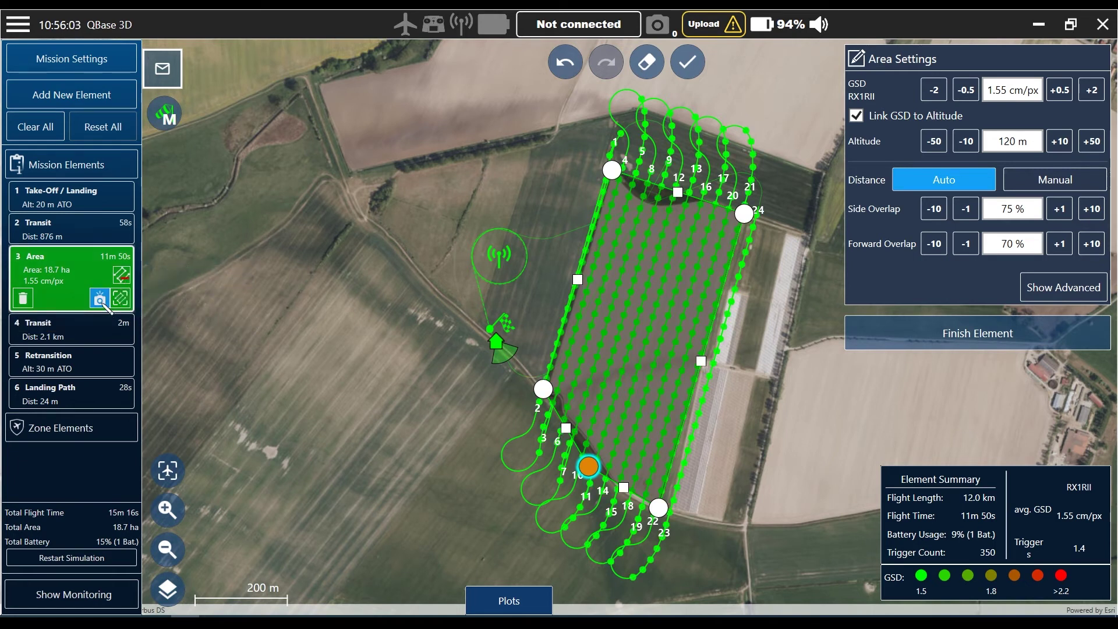
drag(442, 387, 383, 380)
scroll(581, 370, up, 1)
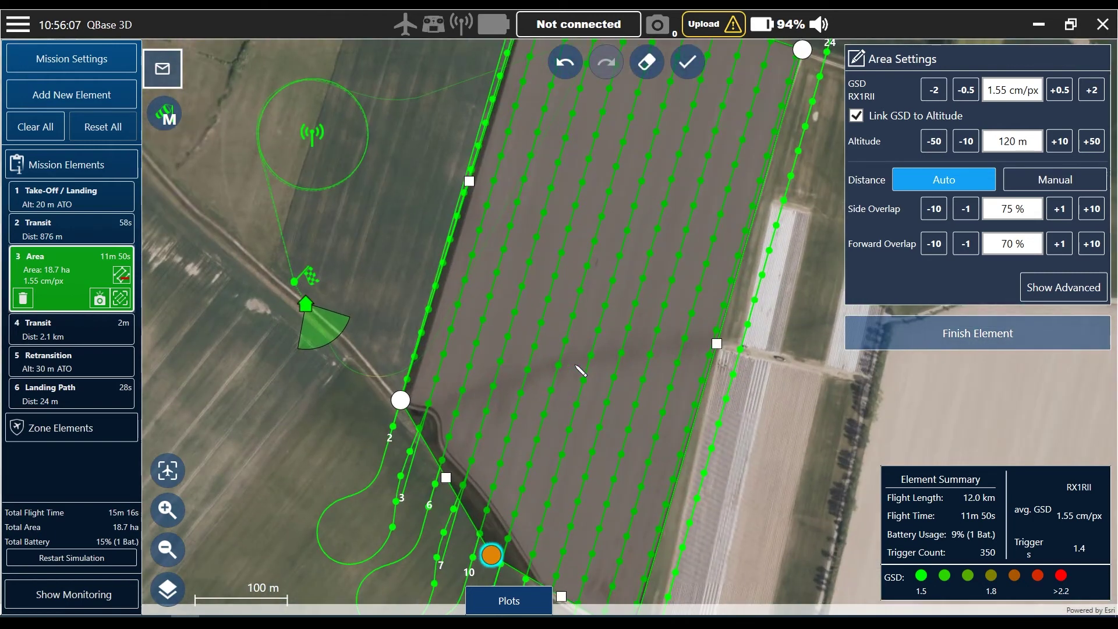
scroll(580, 370, down, 3)
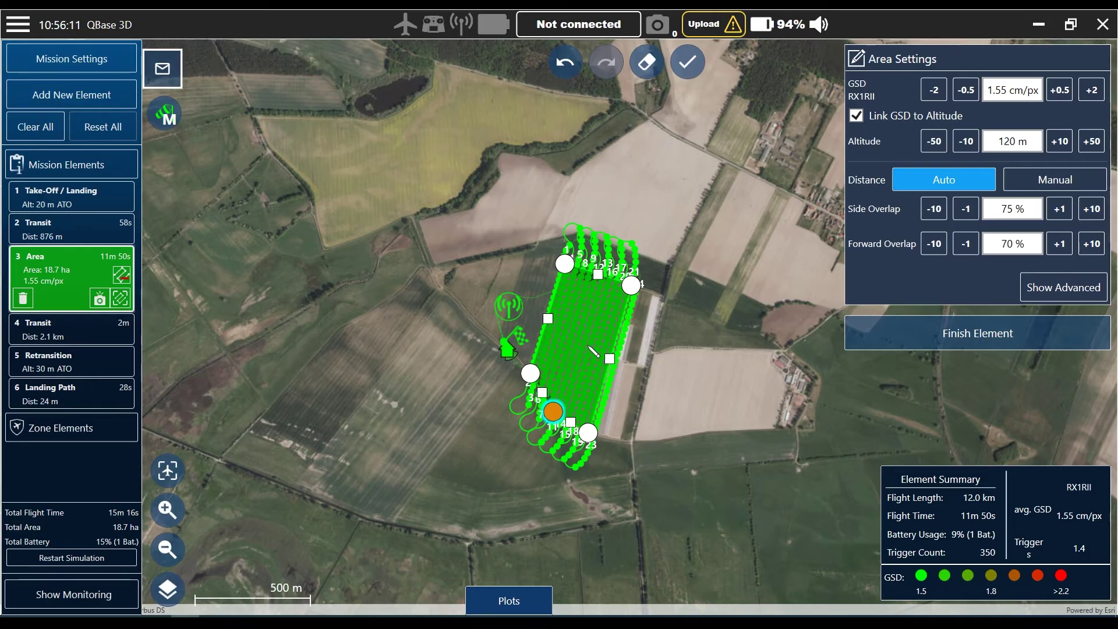
scroll(593, 351, up, 1)
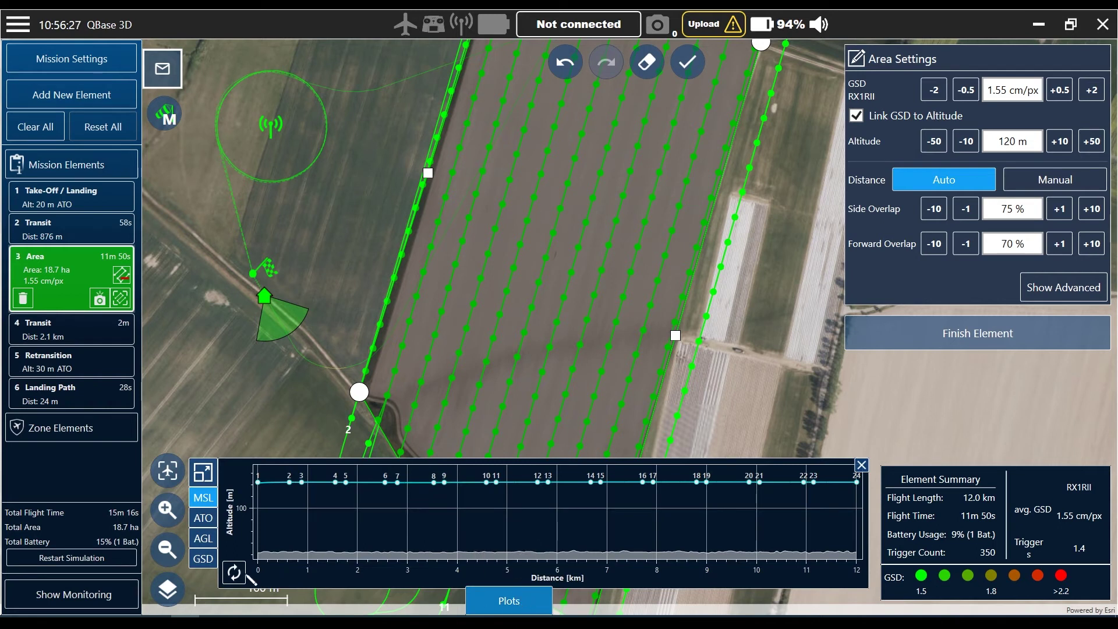
Step: Review the GSD profile (about 1.55 cm/px over 12 km), then close Plots and hide triggers
click(212, 559)
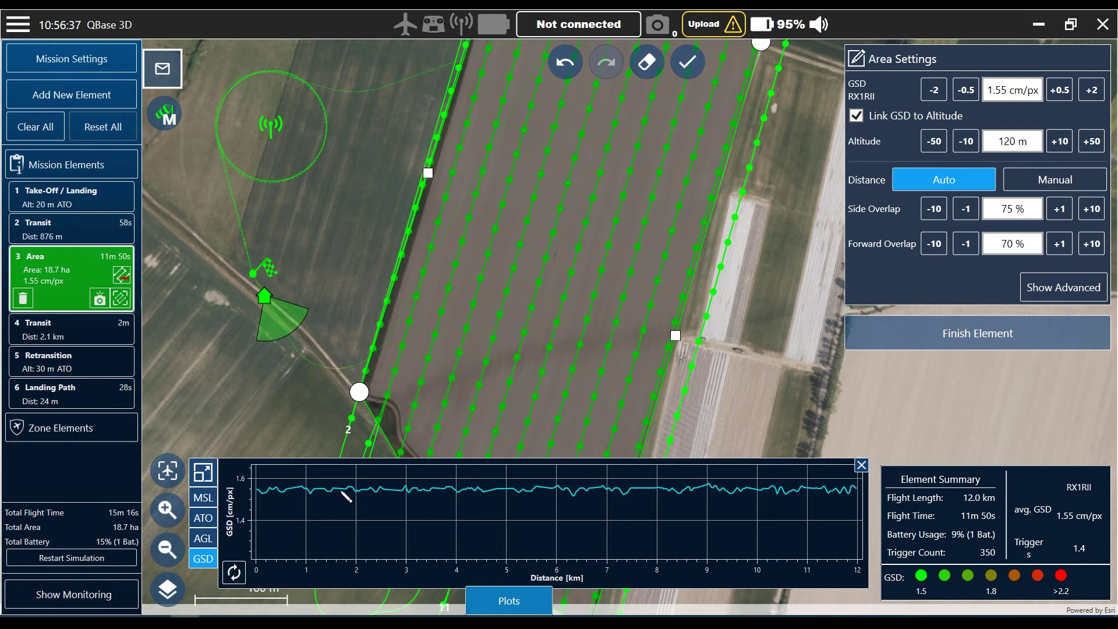
mouse_move(380, 489)
click(531, 603)
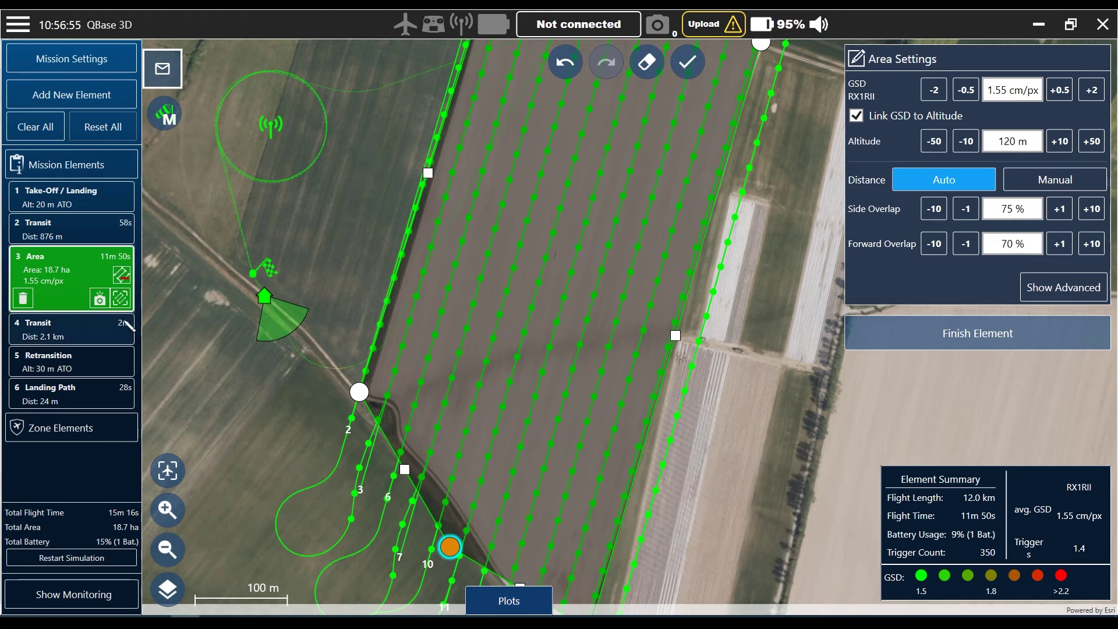
click(99, 299)
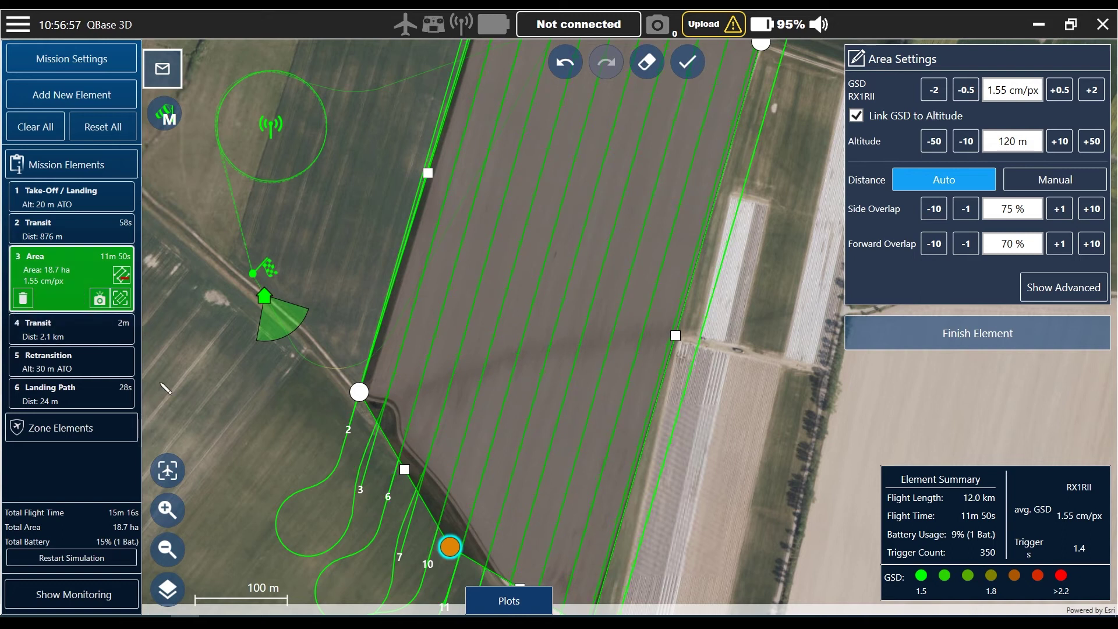
Step: View the survey's 24 flight lines over 3D terrain from several angles, then return to 2D
click(169, 590)
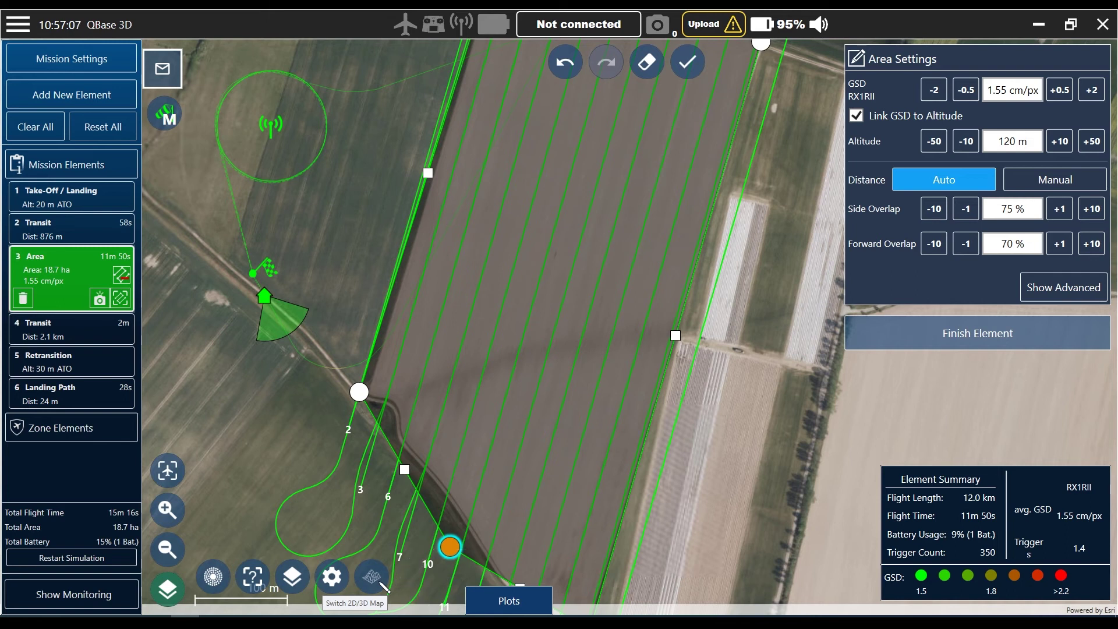
click(376, 579)
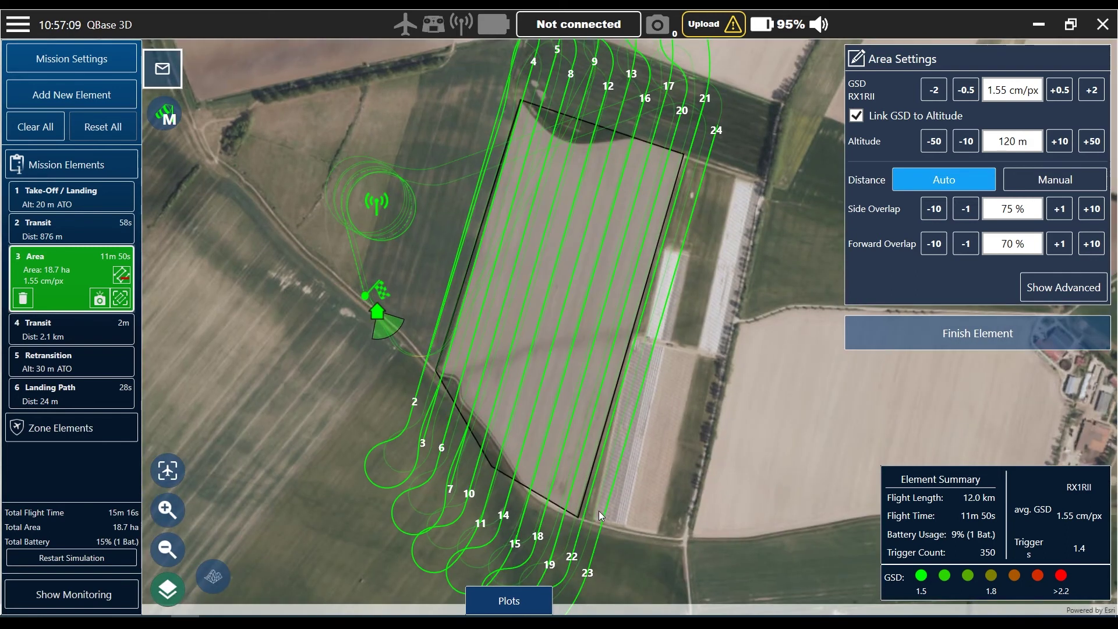
right_drag(615, 527, 511, 239)
right_drag(658, 368, 690, 354)
drag(661, 434, 547, 449)
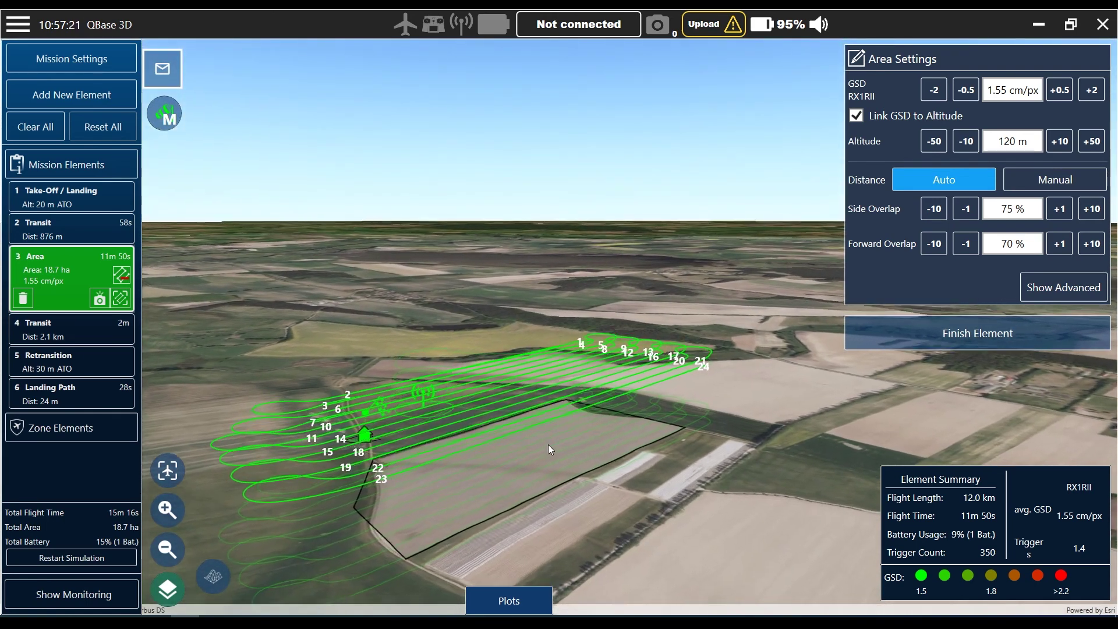
right_drag(547, 444, 606, 428)
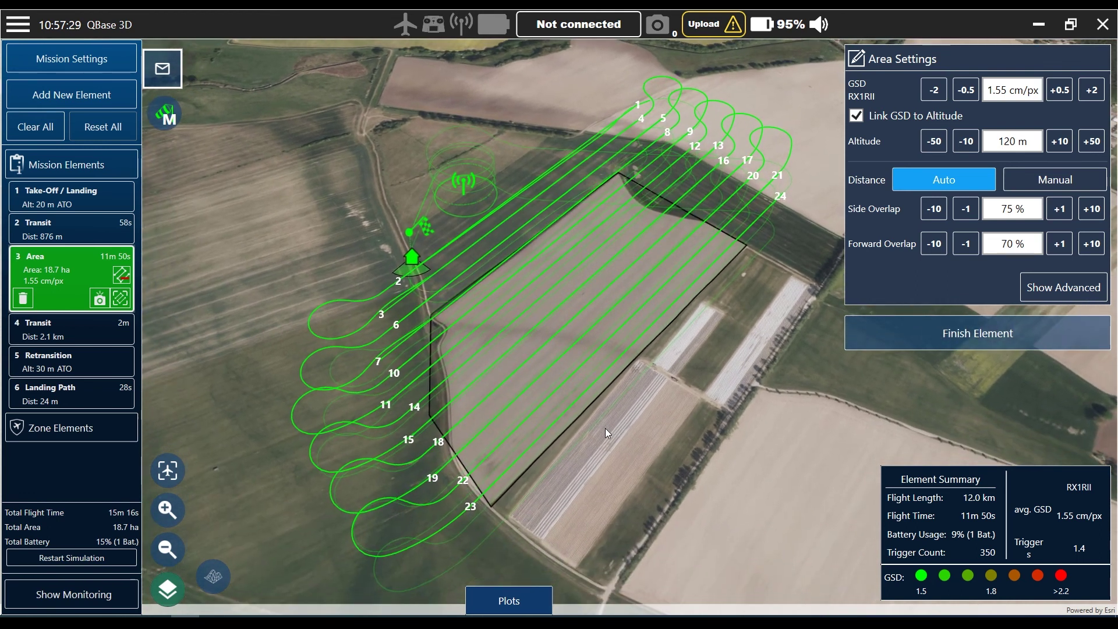
click(214, 582)
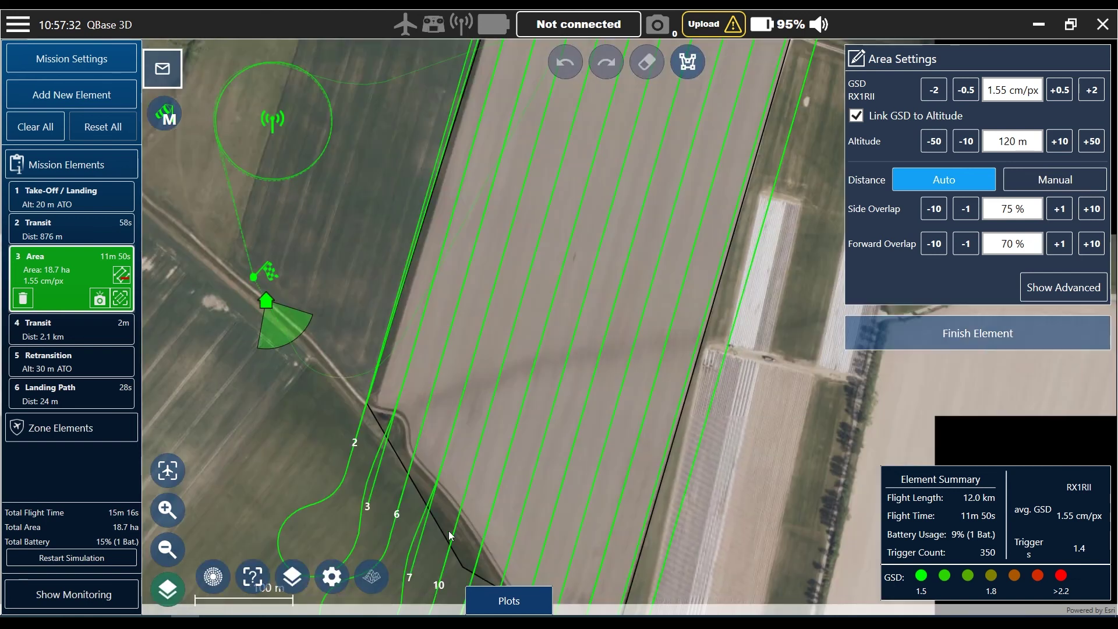
Step: Zoom out to show the whole survey area, finish the area element, and open the main menu
scroll(550, 499, down, 1)
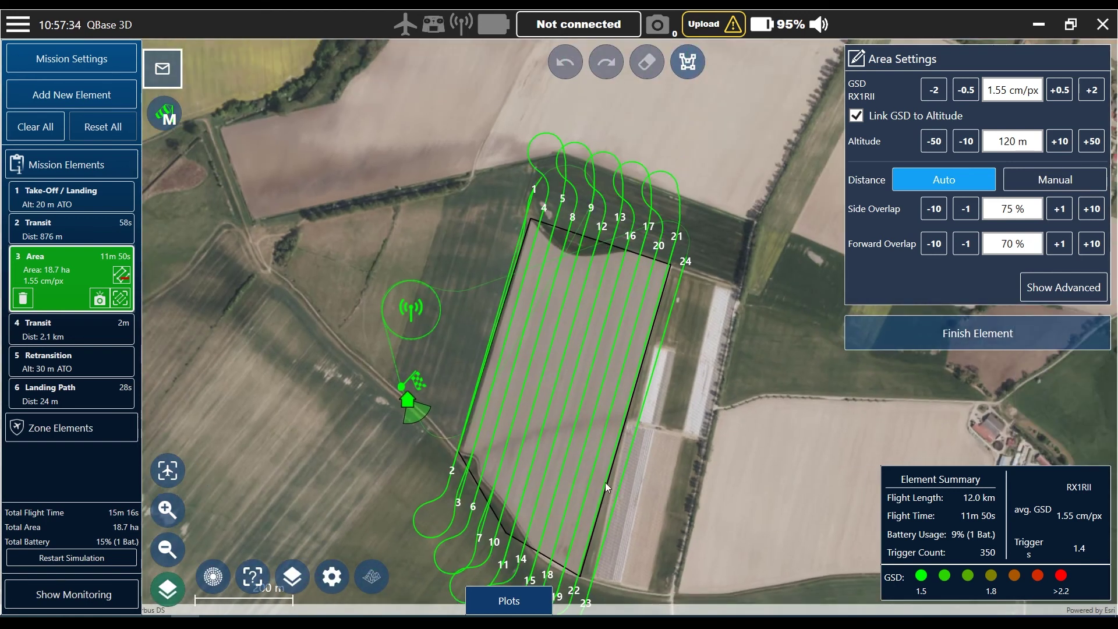
drag(605, 482, 610, 436)
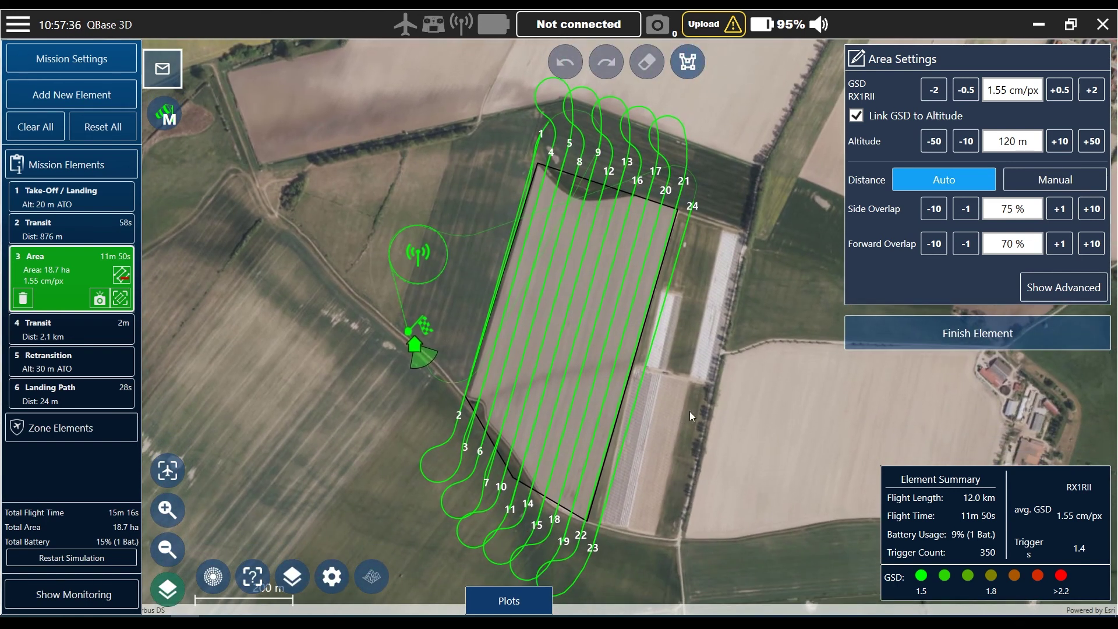
click(1048, 342)
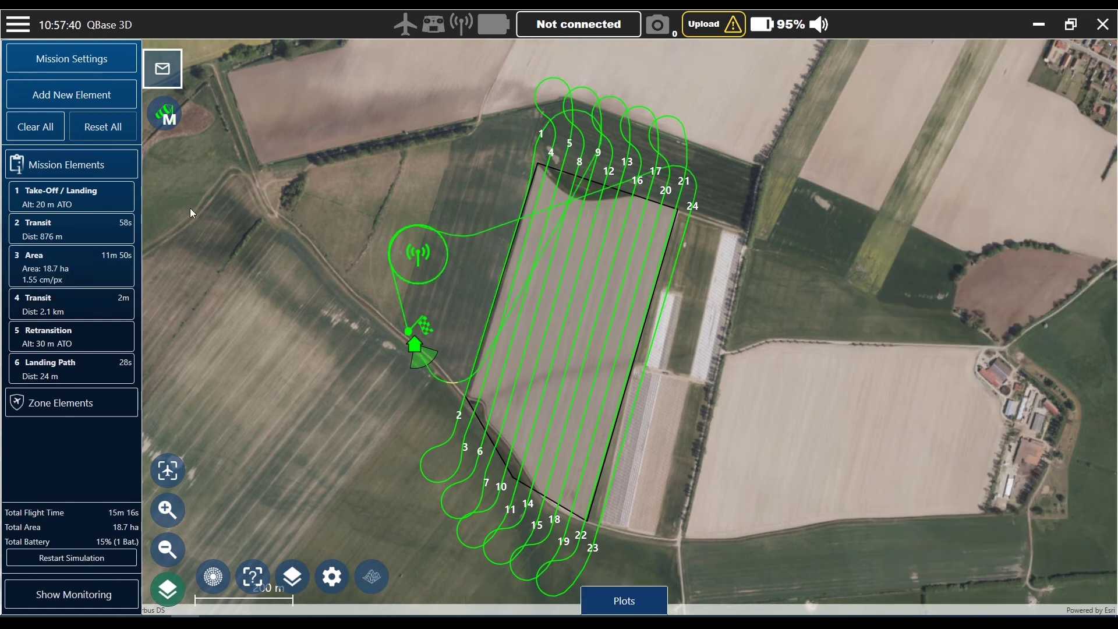
click(22, 31)
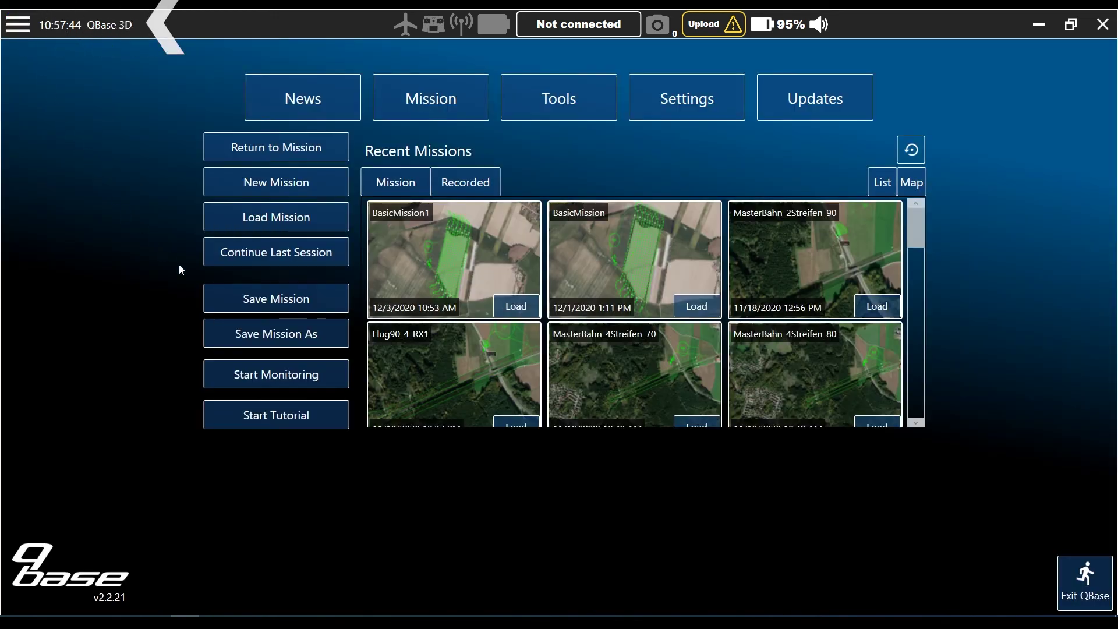
Step: Save the mission as 'BasicMission' in the QBase Mission folder
click(281, 303)
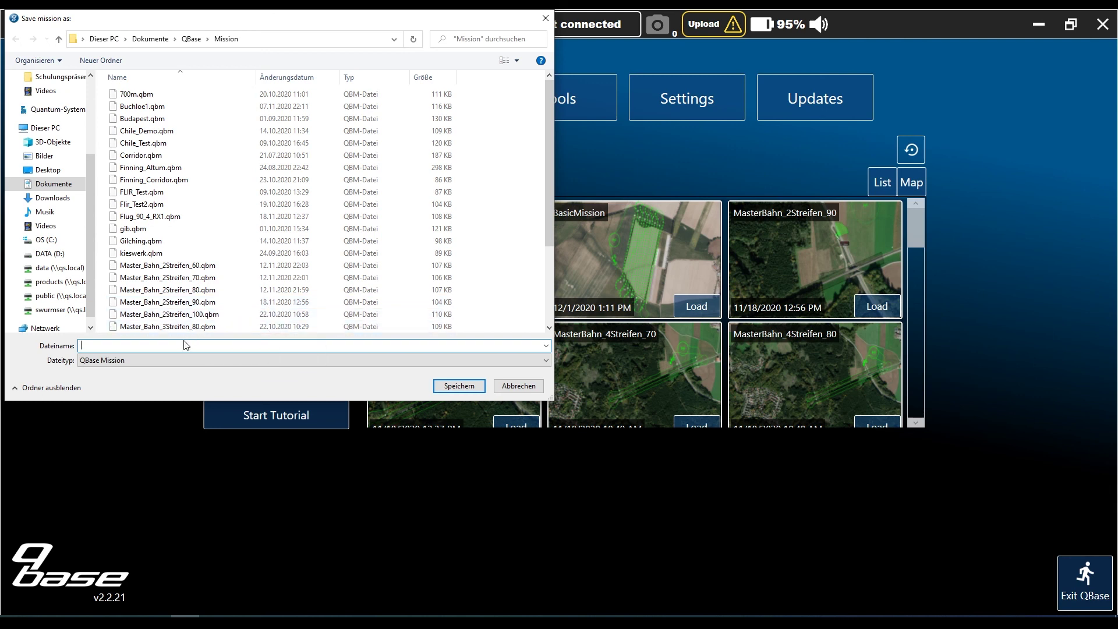
text(BasicMission)
click(479, 390)
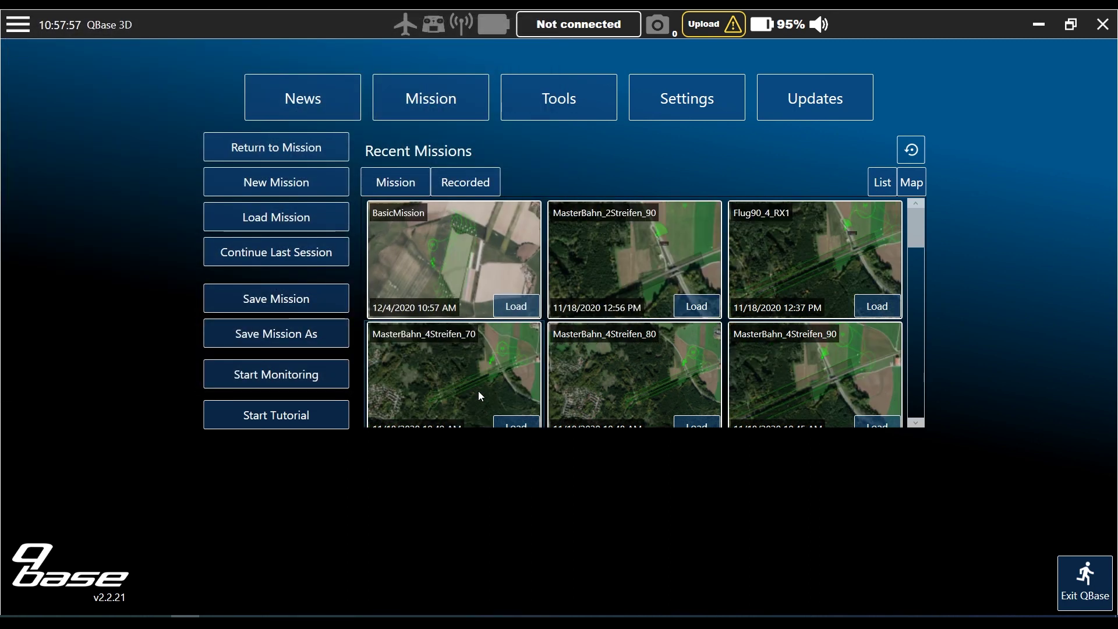